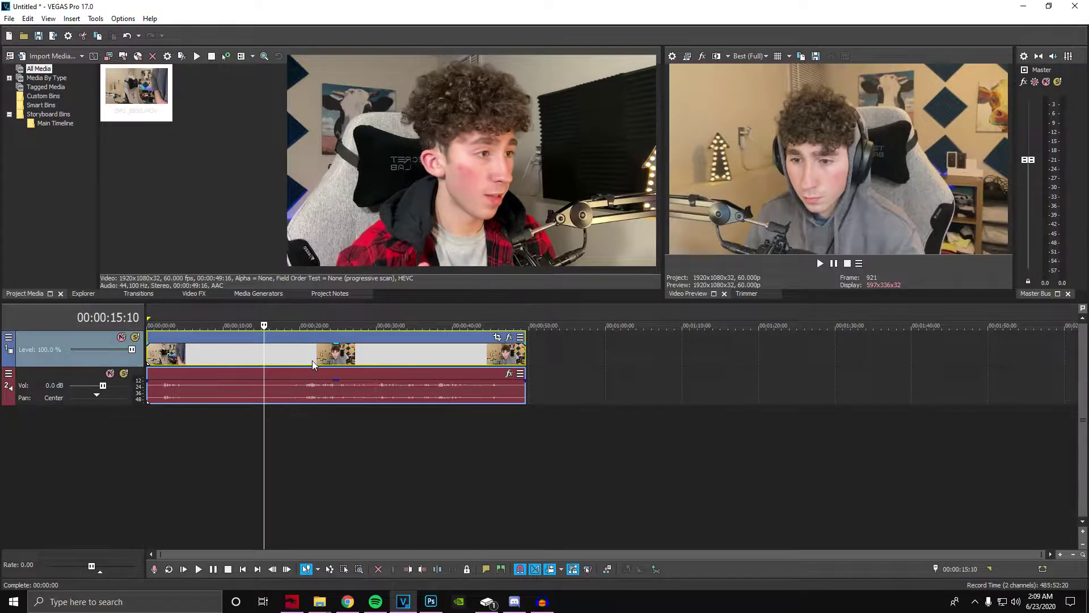
- Pick a presenter frame in the VEGAS Pro clip and save it at Best quality as thumbnailpic.jpg
{"action": "left_click", "coordinate": [312, 359]}
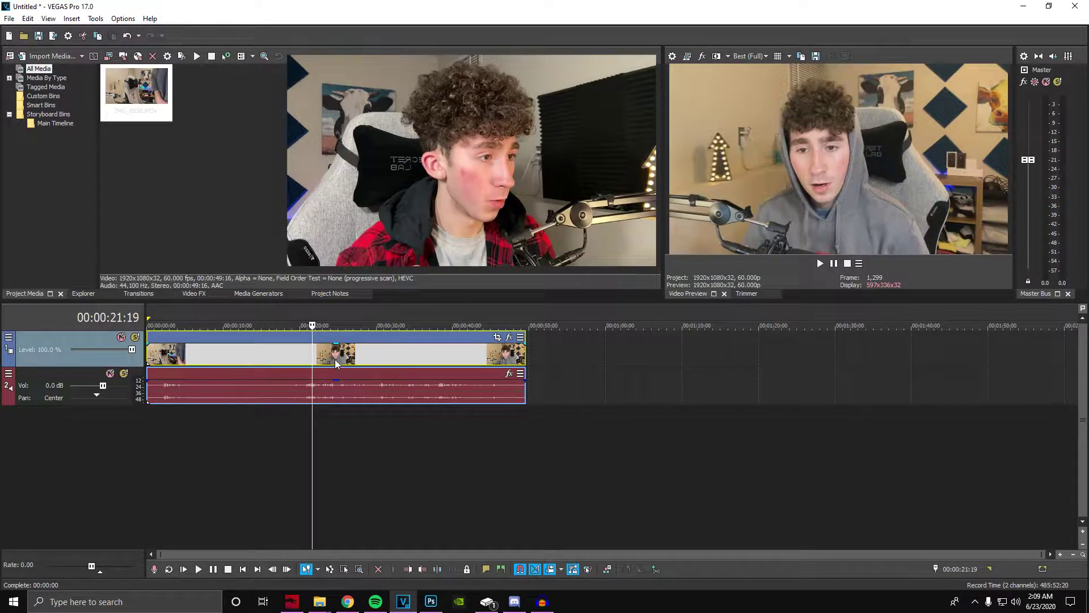
{"action": "left_click", "coordinate": [353, 359]}
{"action": "left_click", "coordinate": [378, 359]}
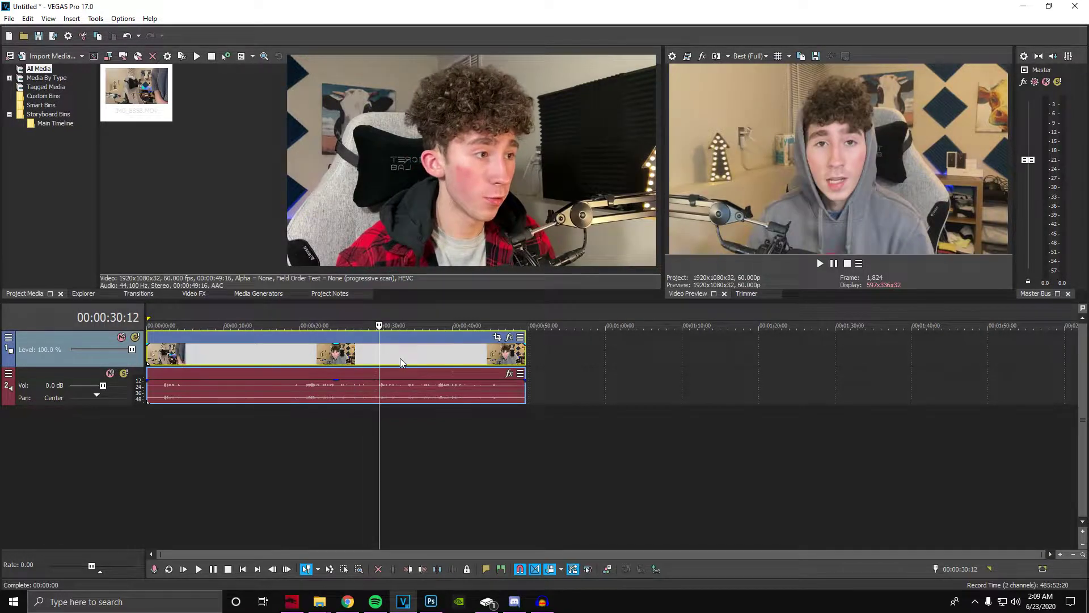
{"action": "left_click", "coordinate": [401, 358]}
{"action": "left_click", "coordinate": [423, 358]}
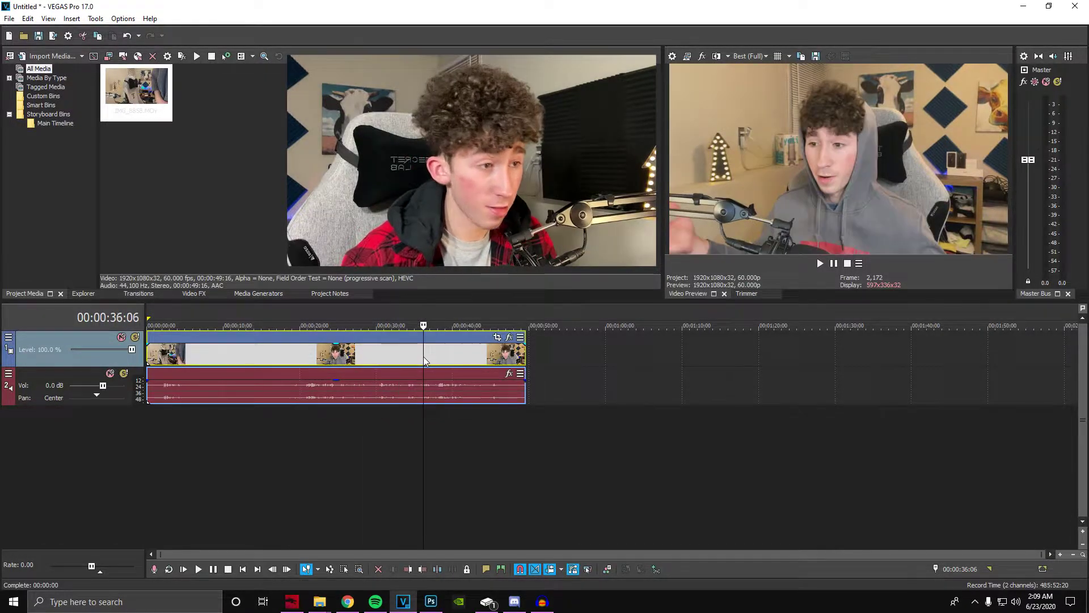
{"action": "left_click", "coordinate": [449, 363]}
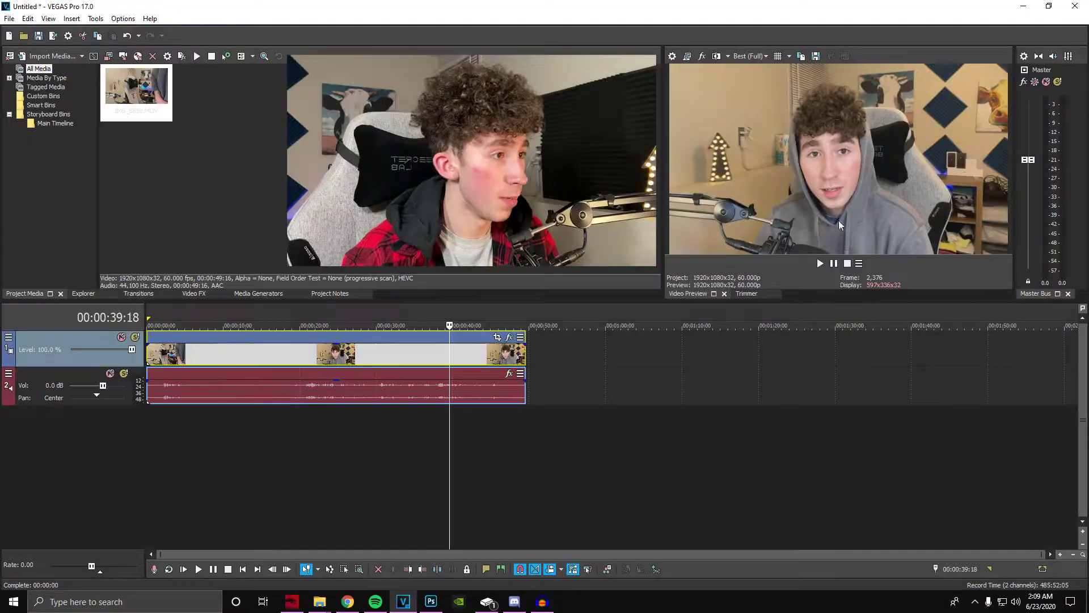
{"action": "key", "text": "space"}
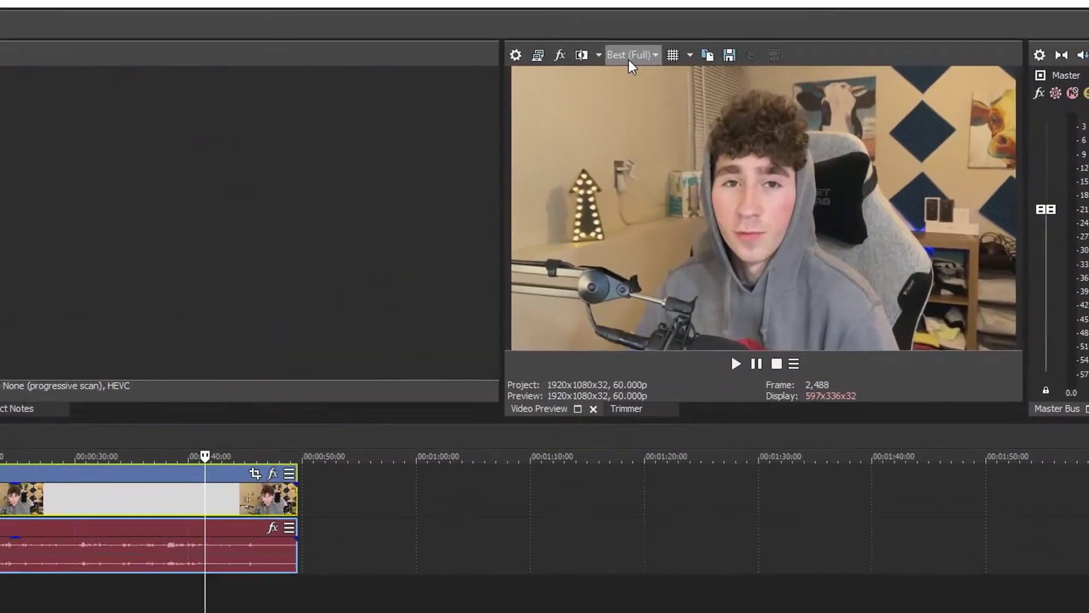
{"action": "left_click", "coordinate": [748, 56]}
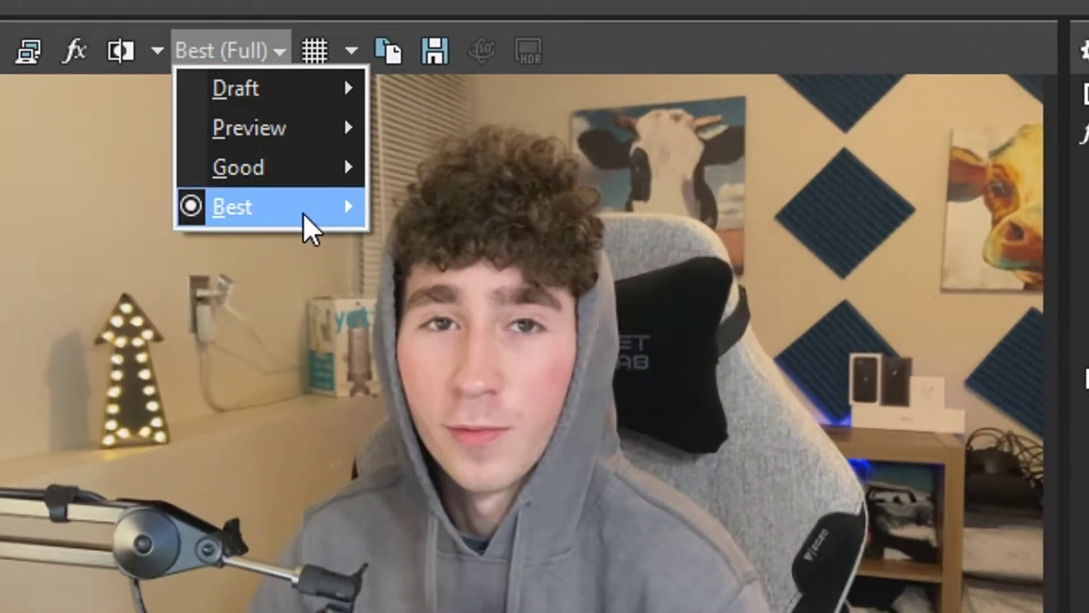
{"action": "left_click", "coordinate": [442, 48]}
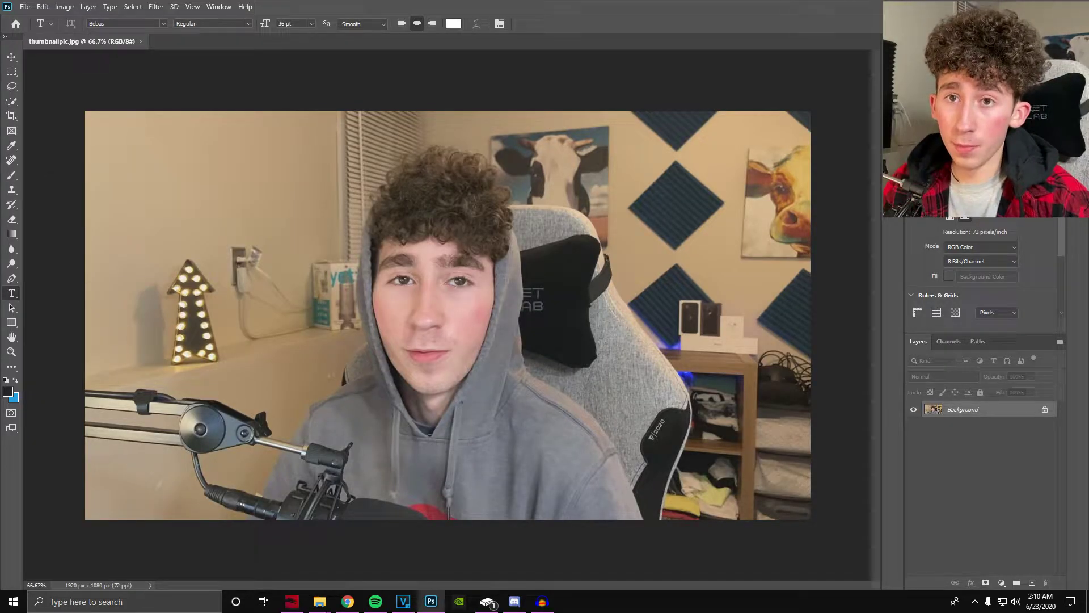
- Auto-select the presenter with Select > Subject
{"action": "left_click", "coordinate": [25, 6]}
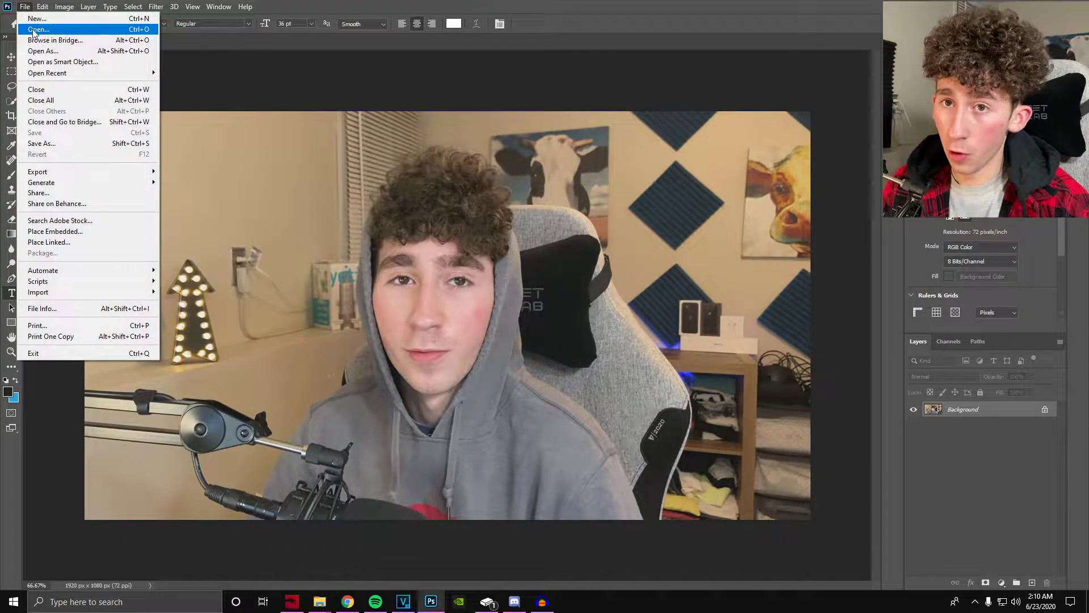
{"action": "left_click", "coordinate": [372, 82]}
{"action": "key", "text": "w"}
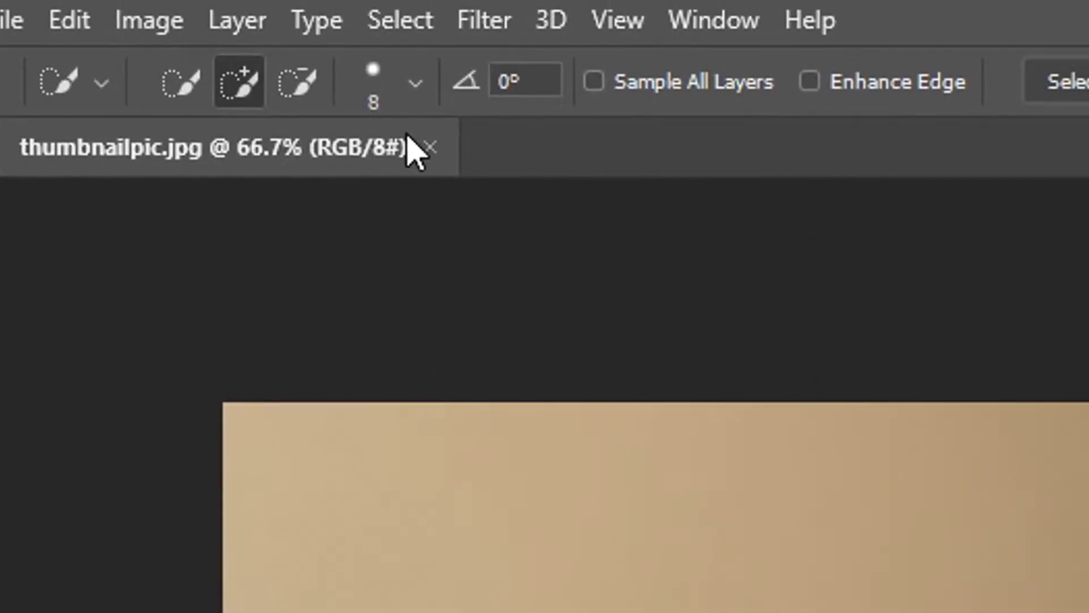
{"action": "left_click", "coordinate": [132, 7]}
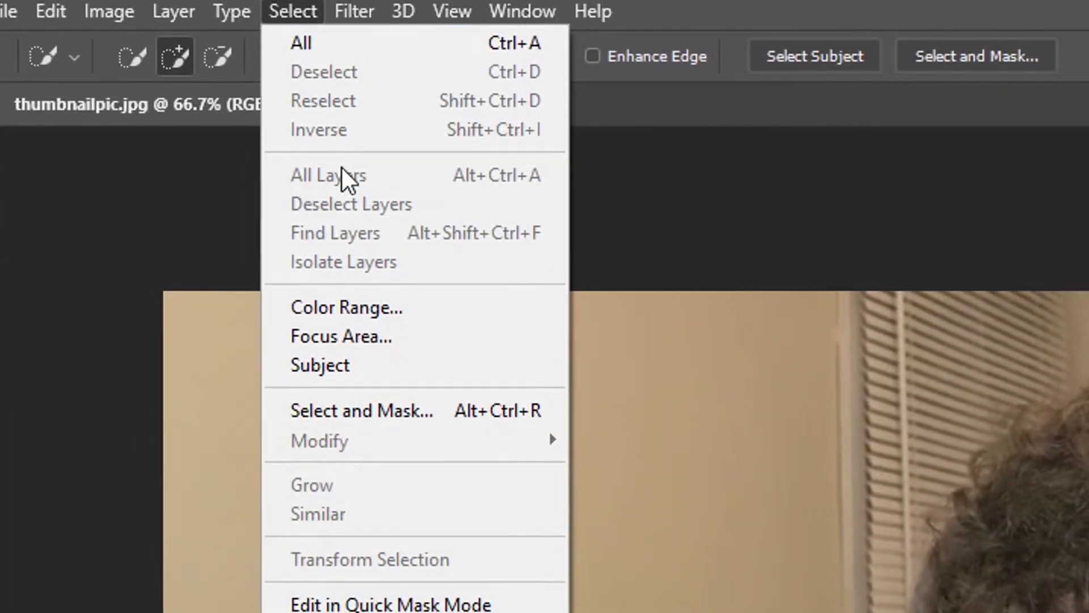
{"action": "left_click", "coordinate": [350, 372]}
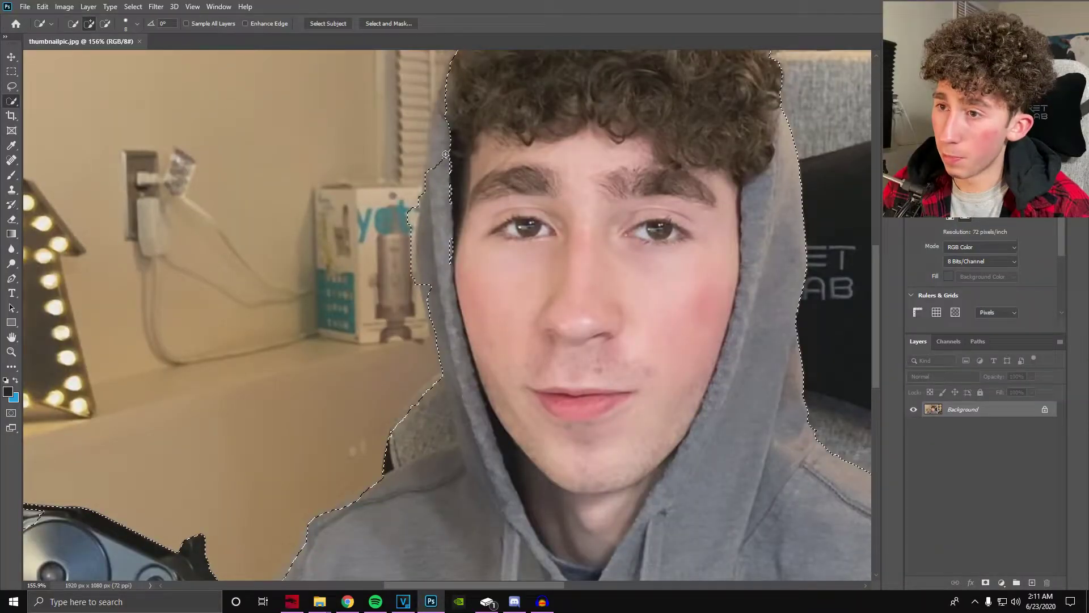
- Add the hood edge to the selection and subtract the chair area beside it
{"action": "mouse_move", "coordinate": [438, 282]}
{"action": "left_mouse_down"}
{"action": "mouse_move", "coordinate": [425, 297]}
{"action": "mouse_move", "coordinate": [414, 211]}
{"action": "left_mouse_up"}
{"action": "key", "text": "alt"}
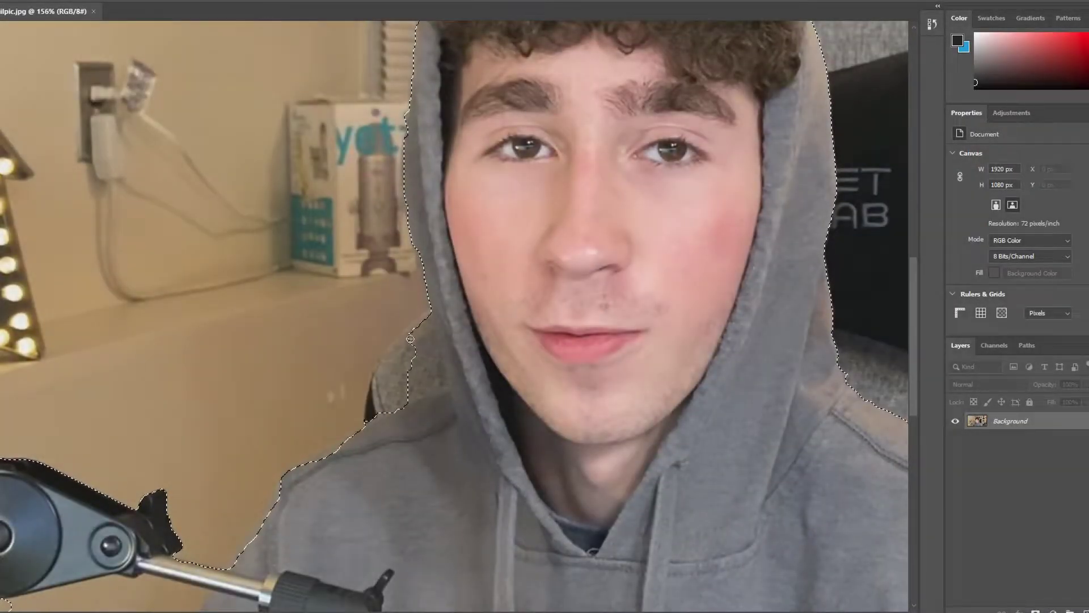
{"action": "mouse_move", "coordinate": [410, 339]}
{"action": "left_mouse_down"}
{"action": "mouse_move", "coordinate": [423, 306]}
{"action": "mouse_move", "coordinate": [420, 244]}
{"action": "mouse_move", "coordinate": [409, 391]}
{"action": "mouse_move", "coordinate": [397, 403]}
{"action": "left_mouse_up"}
{"action": "scroll", "coordinate": [351, 460], "scroll_direction": "down", "scroll_amount": 5}
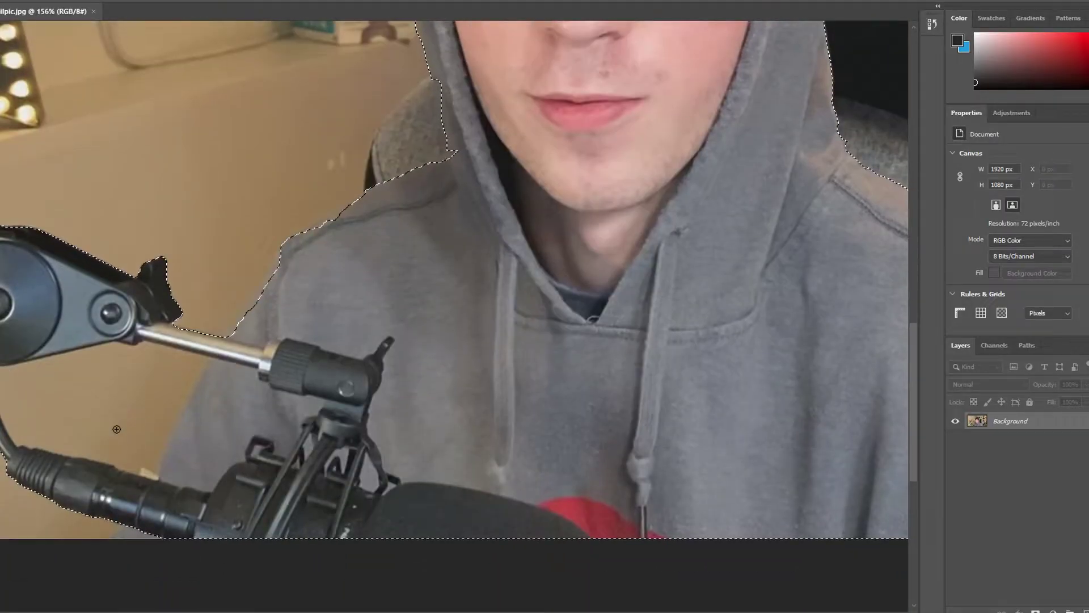
{"action": "scroll", "coordinate": [654, 367], "scroll_direction": "down", "scroll_amount": 3}
{"action": "scroll", "coordinate": [655, 367], "scroll_direction": "up", "scroll_amount": 3}
{"action": "scroll", "coordinate": [655, 367], "scroll_direction": "down", "scroll_amount": 5}
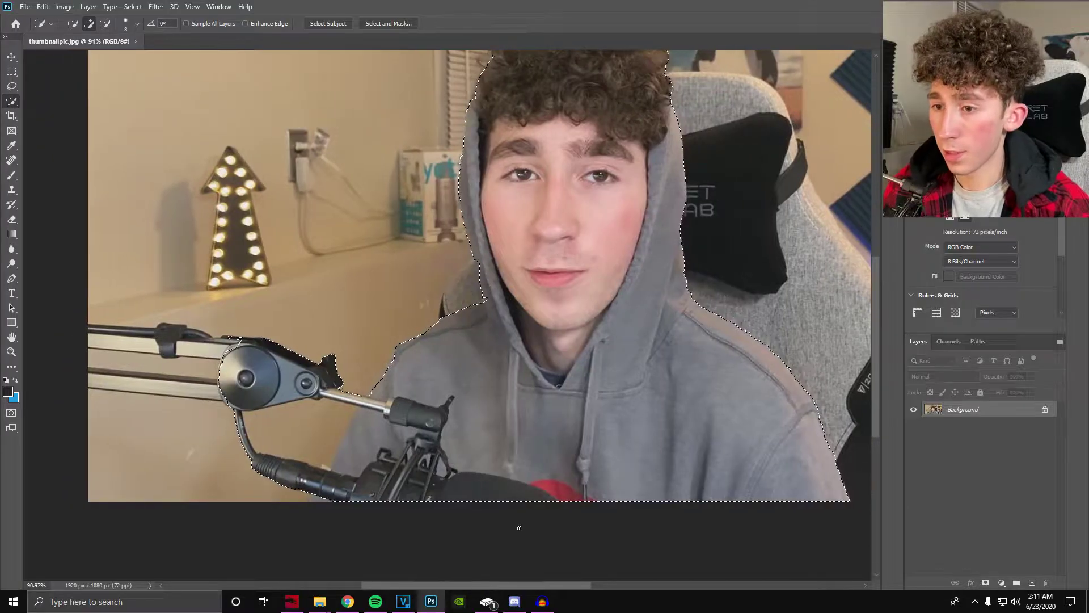
{"action": "scroll", "coordinate": [519, 528], "scroll_direction": "down", "scroll_amount": 2}
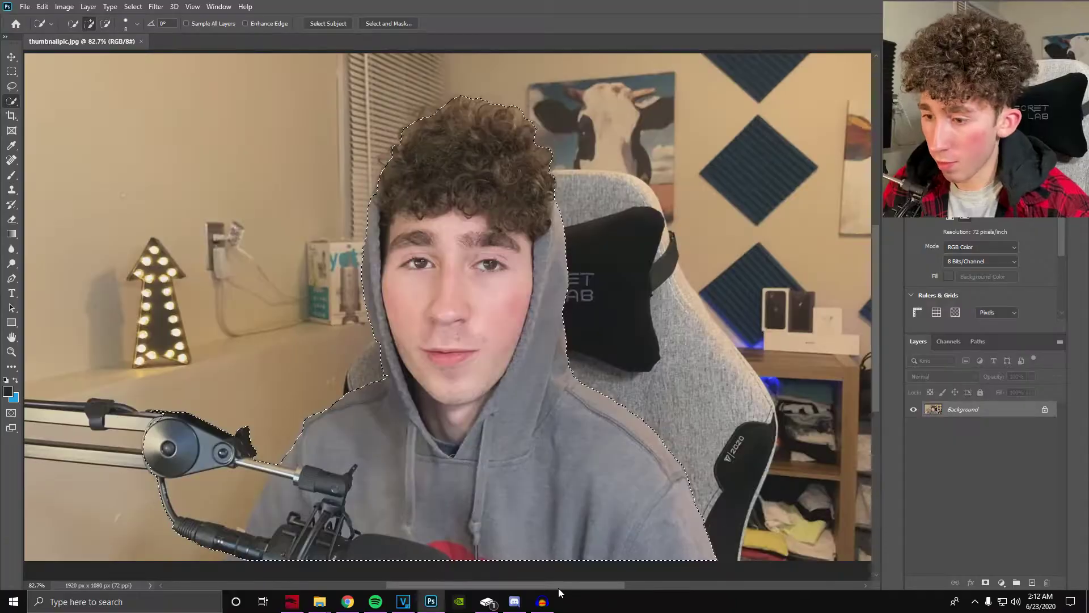
{"action": "scroll", "coordinate": [415, 519], "scroll_direction": "left", "scroll_amount": 5}
{"action": "scroll", "coordinate": [415, 519], "scroll_direction": "up", "scroll_amount": 2}
- Add the upper and lower microphone-arm bars to the selection
{"action": "left_click", "coordinate": [354, 440]}
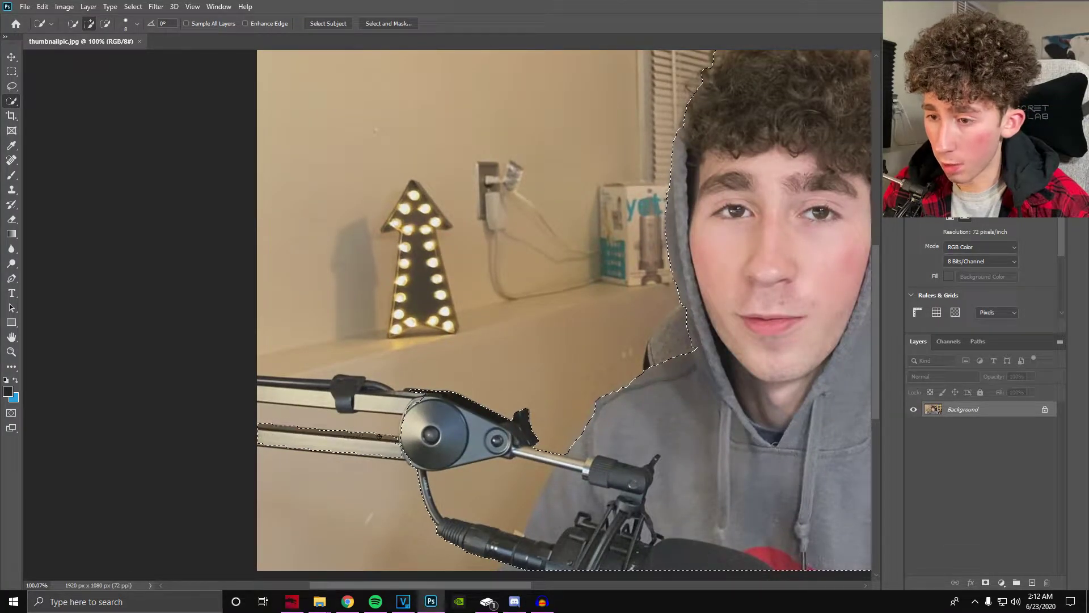
{"action": "left_click", "coordinate": [298, 394]}
{"action": "key", "text": "alt"}
{"action": "scroll", "coordinate": [317, 420], "scroll_direction": "down", "scroll_amount": 3}
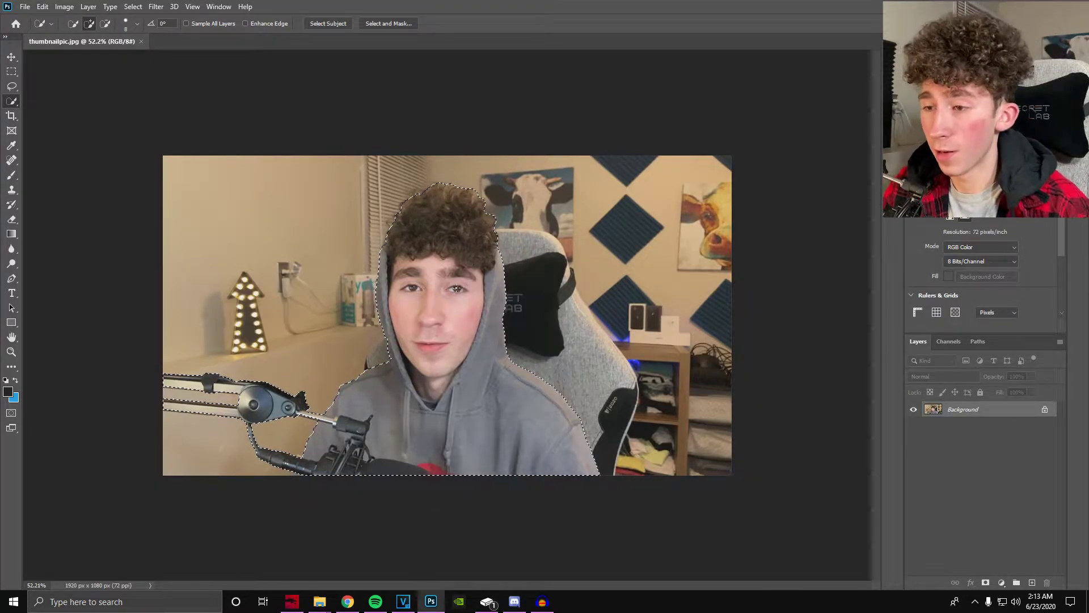
{"action": "right_click", "coordinate": [450, 291]}
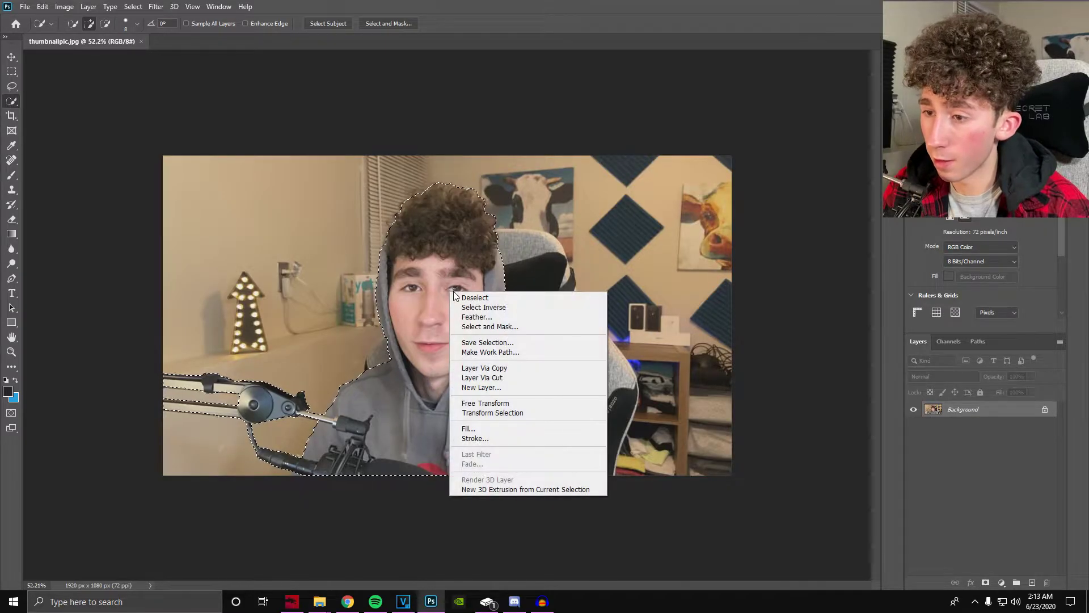
{"action": "left_click", "coordinate": [491, 326]}
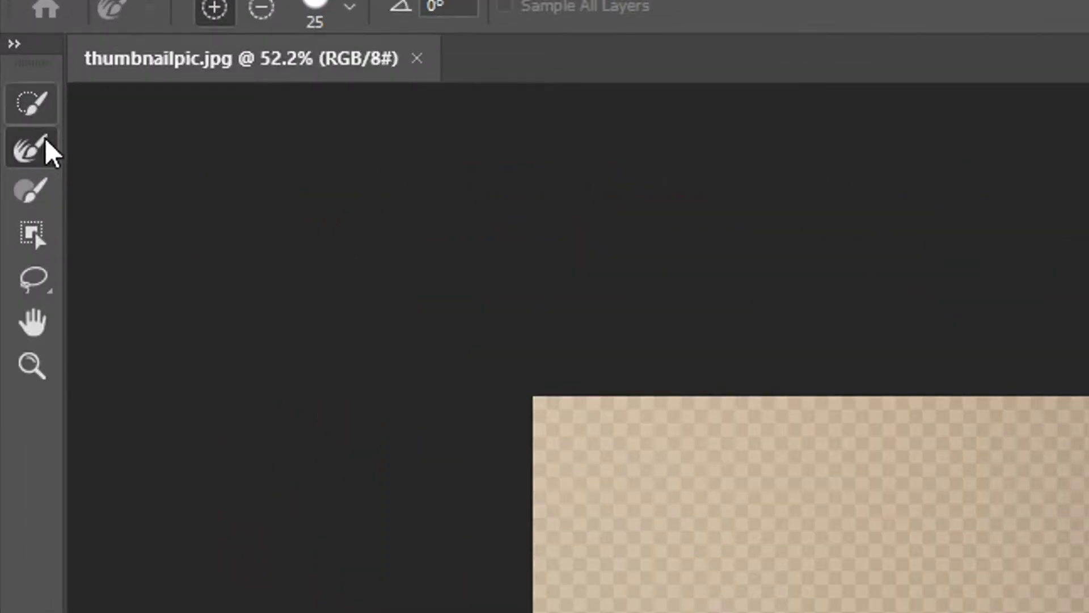
{"action": "left_click", "coordinate": [28, 155]}
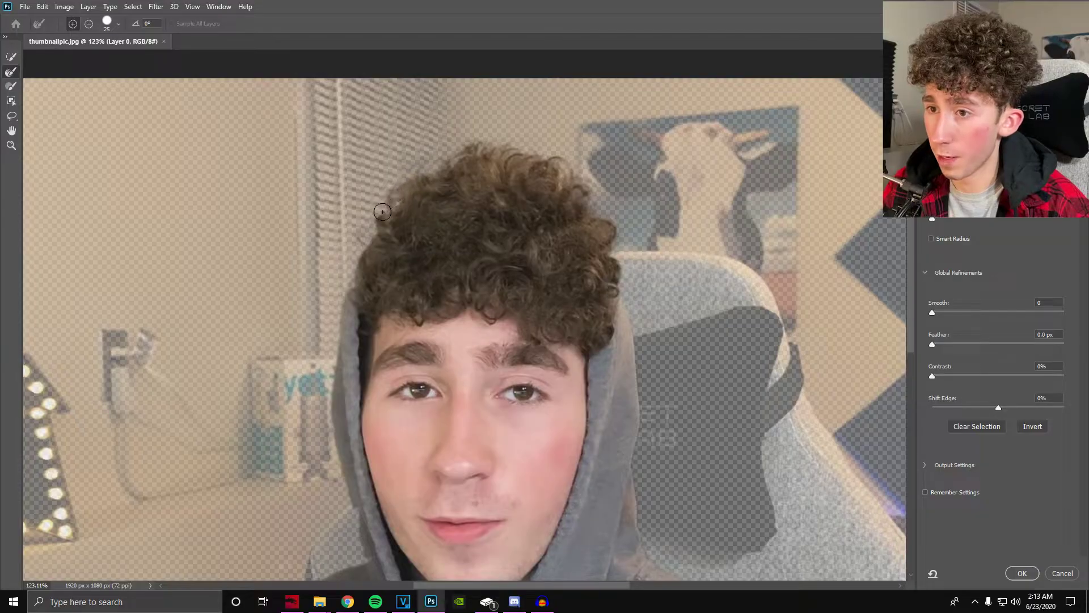
{"action": "scroll", "coordinate": [478, 197], "scroll_direction": "down", "scroll_amount": 4}
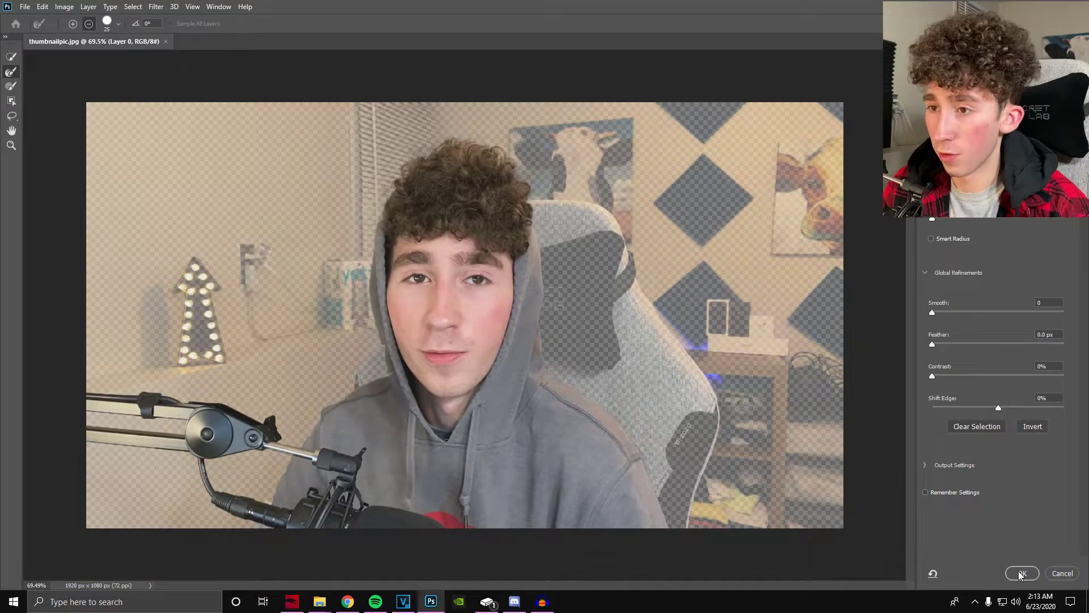
{"action": "left_click", "coordinate": [1021, 573]}
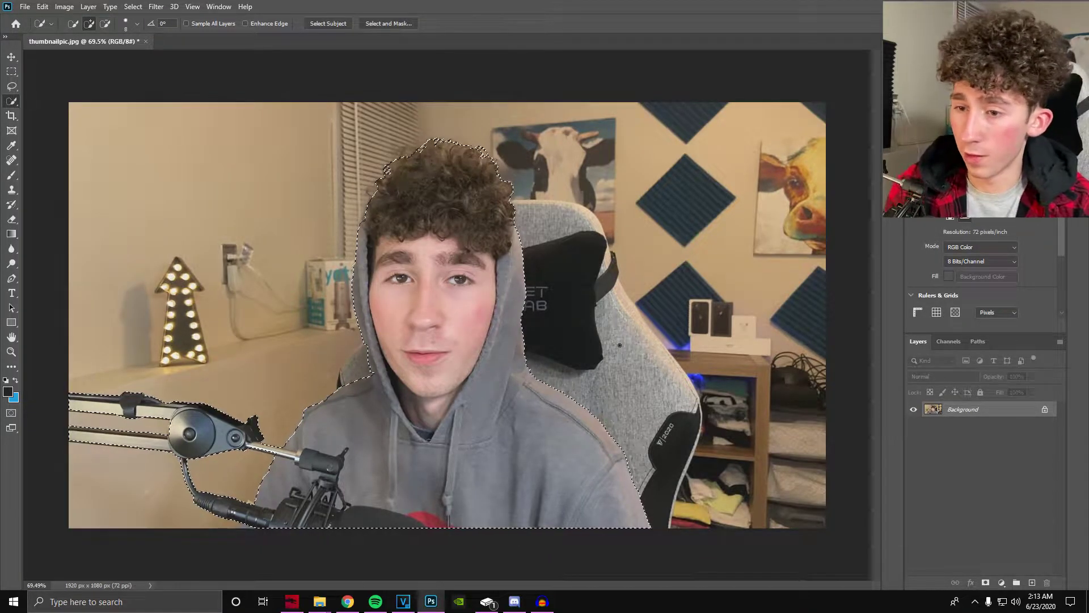
- Copy the selection to Layer 1 and unlock the Background as Layer 0, checking the cut-out
{"action": "right_click", "coordinate": [471, 377]}
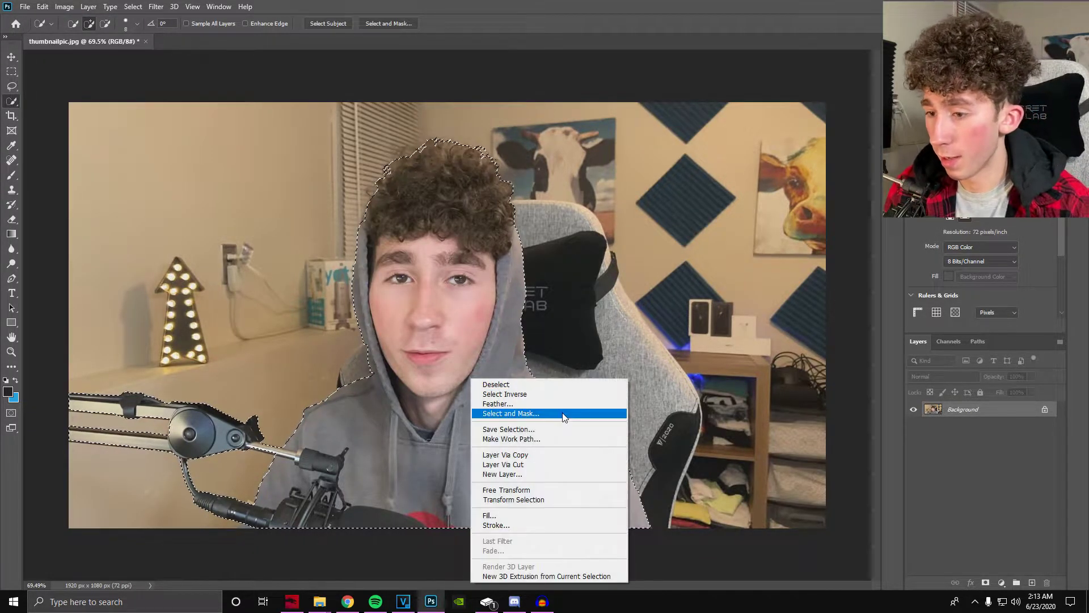
{"action": "left_click", "coordinate": [505, 454]}
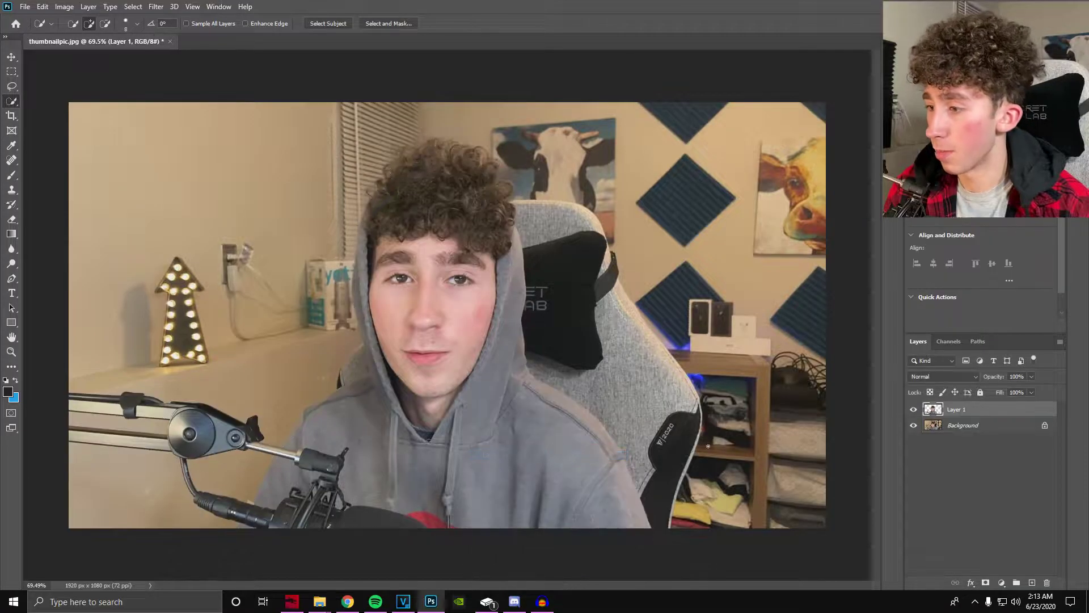
{"action": "left_click", "coordinate": [1044, 425]}
{"action": "left_click", "coordinate": [913, 425]}
{"action": "left_click", "coordinate": [915, 425]}
{"action": "left_click", "coordinate": [915, 426]}
{"action": "left_click", "coordinate": [914, 426]}
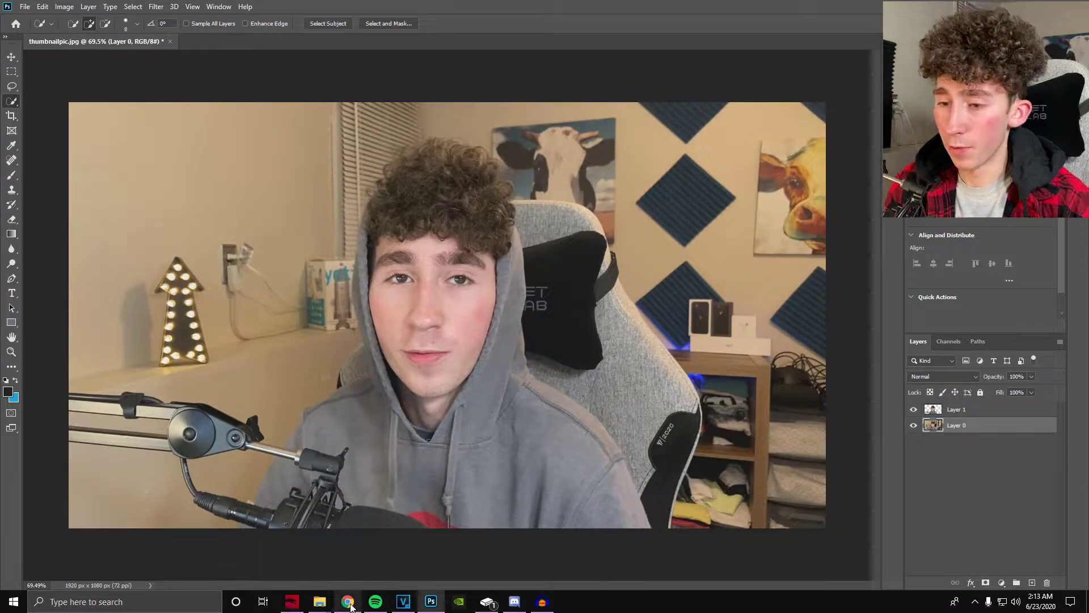
{"action": "mouse_move", "coordinate": [349, 606]}
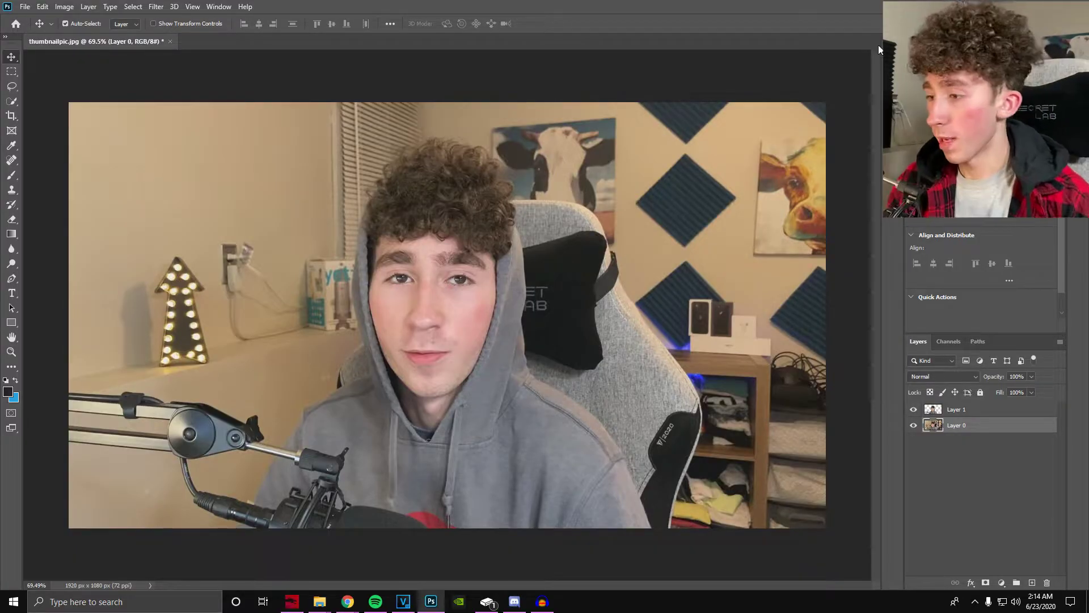
- Preview a 7.0 px Gaussian Blur on the Layer 0 room photo
{"action": "left_click", "coordinate": [913, 425]}
{"action": "left_click", "coordinate": [913, 425]}
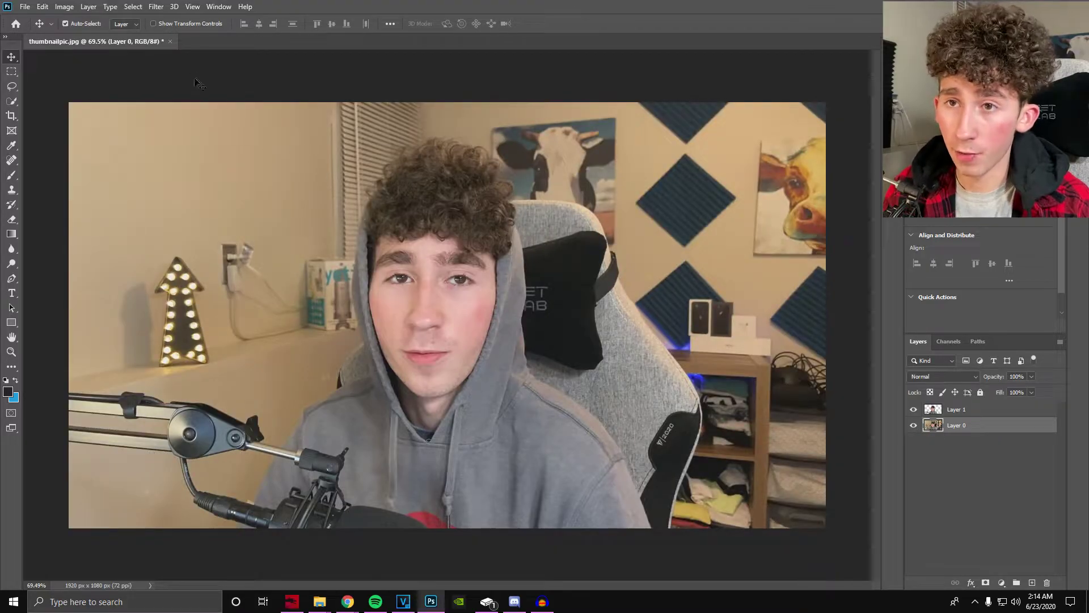
{"action": "left_click", "coordinate": [156, 7]}
{"action": "mouse_move", "coordinate": [221, 135]}
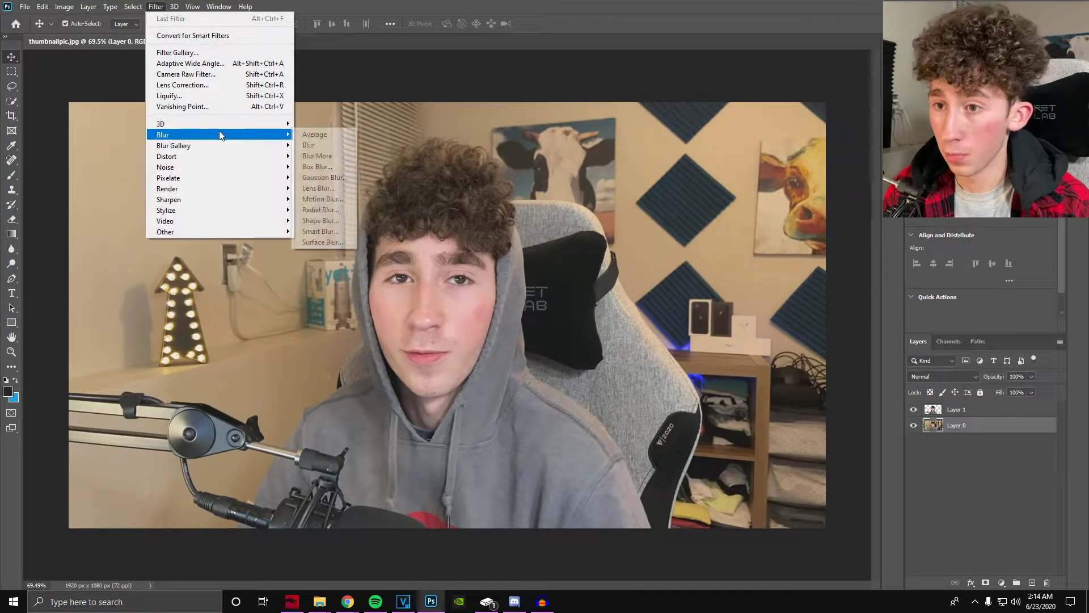
{"action": "left_click", "coordinate": [334, 177]}
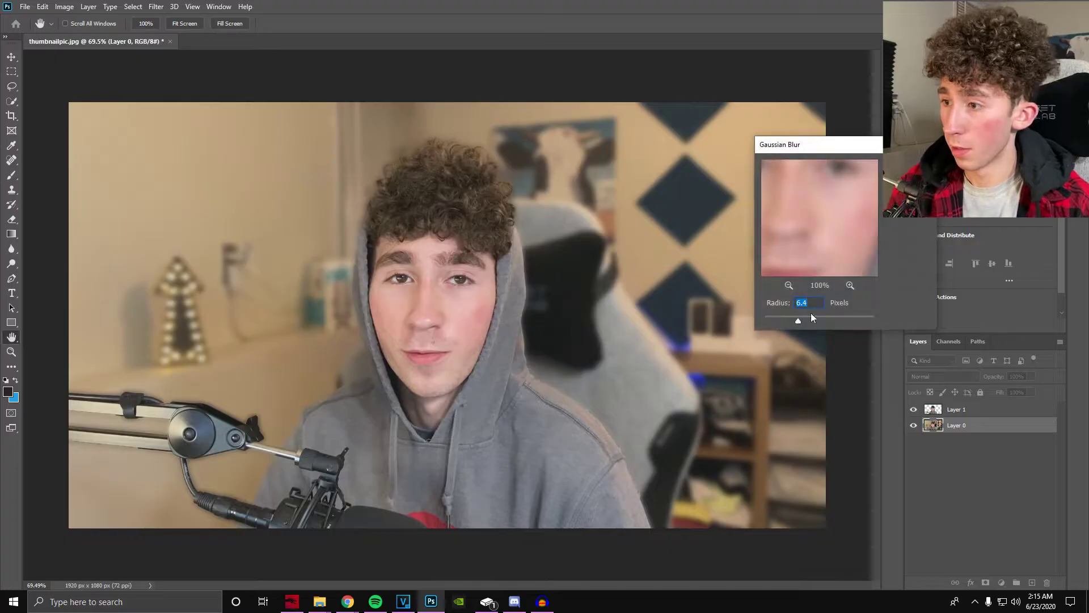
{"action": "mouse_move", "coordinate": [798, 319]}
{"action": "left_mouse_down"}
{"action": "mouse_move", "coordinate": [865, 317]}
{"action": "mouse_move", "coordinate": [798, 319]}
{"action": "left_mouse_up"}
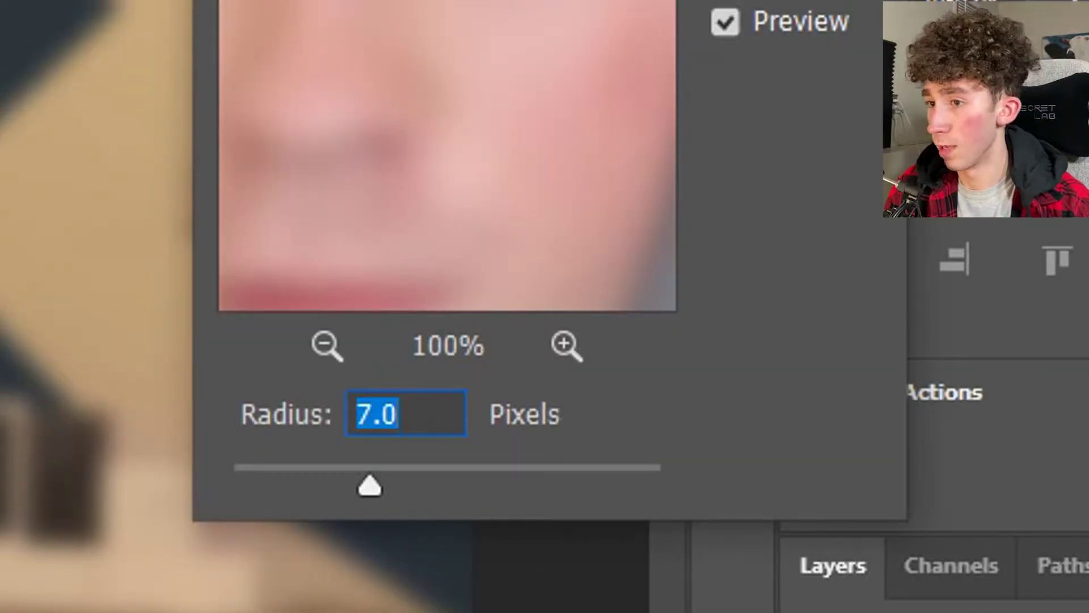
- Apply the blur, then give Layer 1 a black Outer Glow: 71% opacity, 19% spread, 29 px size
{"action": "key", "text": "Return"}
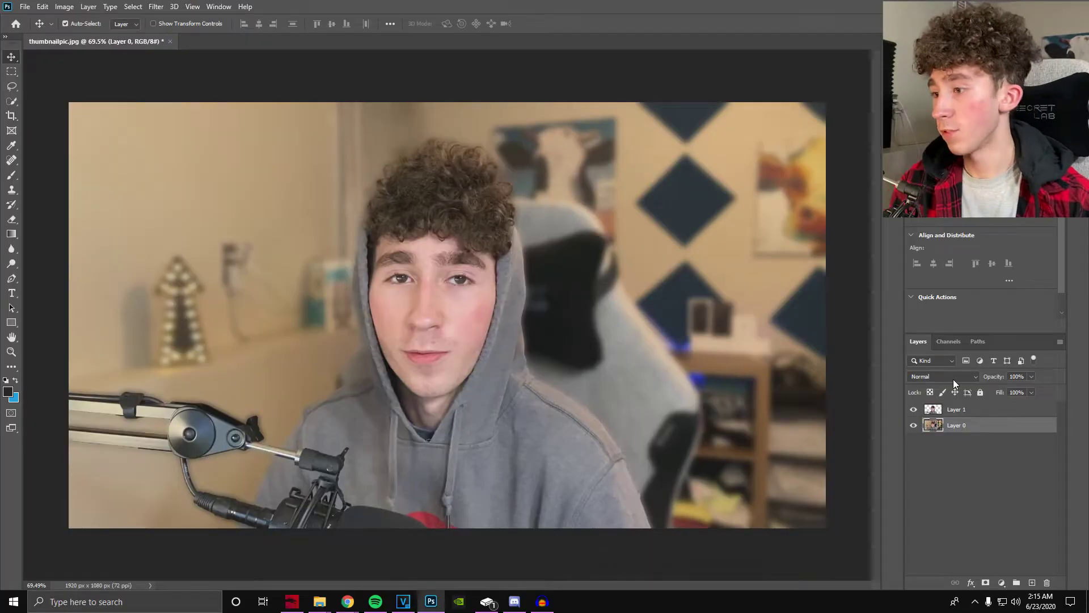
{"action": "left_click", "coordinate": [986, 413]}
{"action": "double_click", "coordinate": [923, 417]}
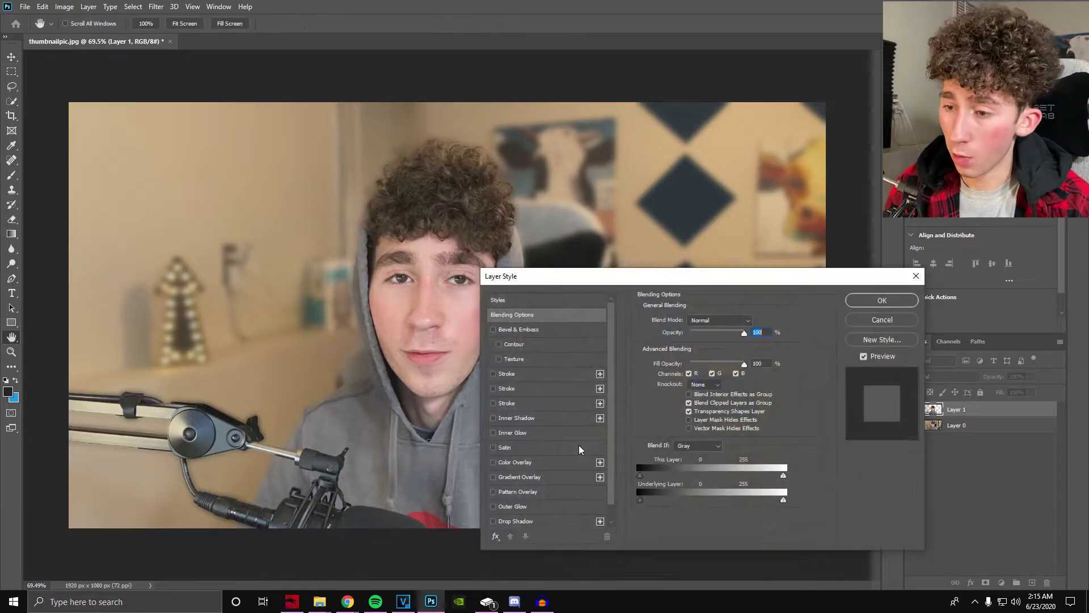
{"action": "left_click", "coordinate": [493, 506]}
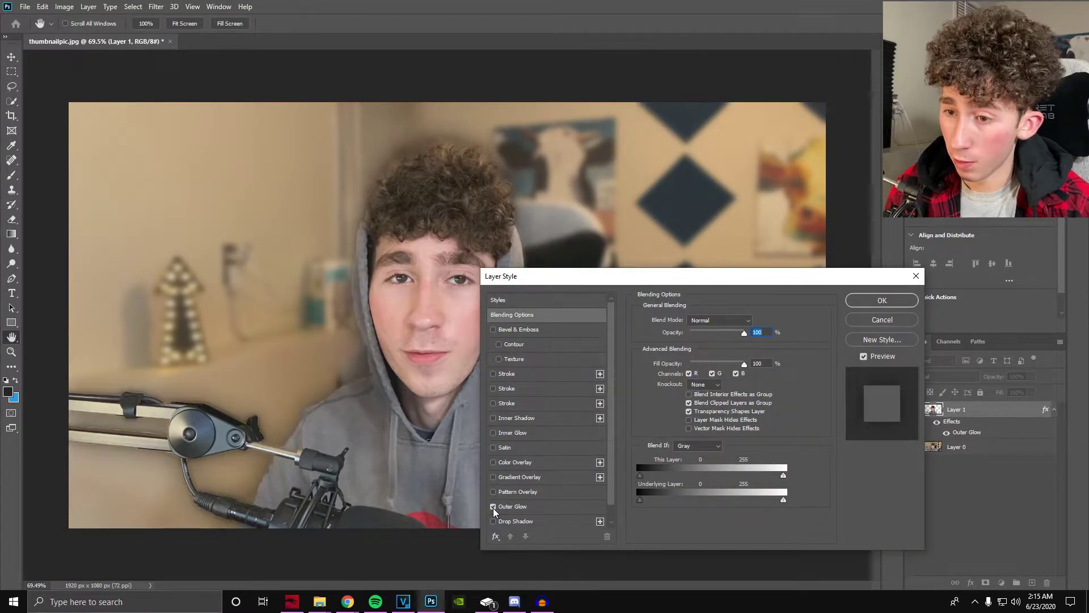
{"action": "left_click_drag", "start_coordinate": [578, 278], "coordinate": [662, 250]}
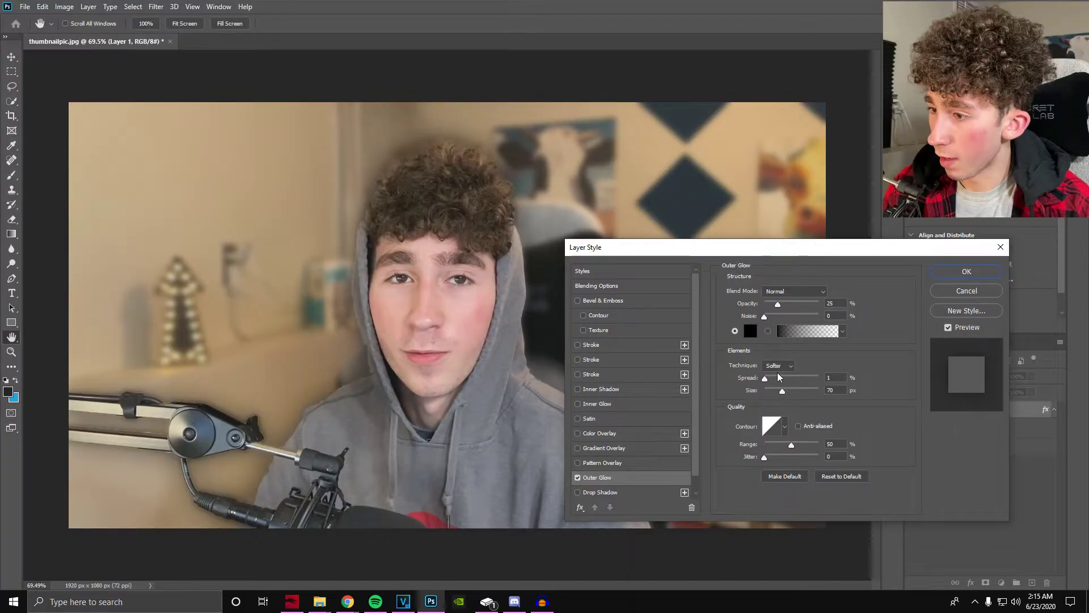
{"action": "mouse_move", "coordinate": [778, 378]}
{"action": "left_mouse_down"}
{"action": "mouse_move", "coordinate": [806, 393]}
{"action": "mouse_move", "coordinate": [789, 391]}
{"action": "left_mouse_up"}
{"action": "left_click_drag", "start_coordinate": [778, 304], "coordinate": [803, 304]}
{"action": "left_click_drag", "start_coordinate": [782, 381], "coordinate": [775, 393]}
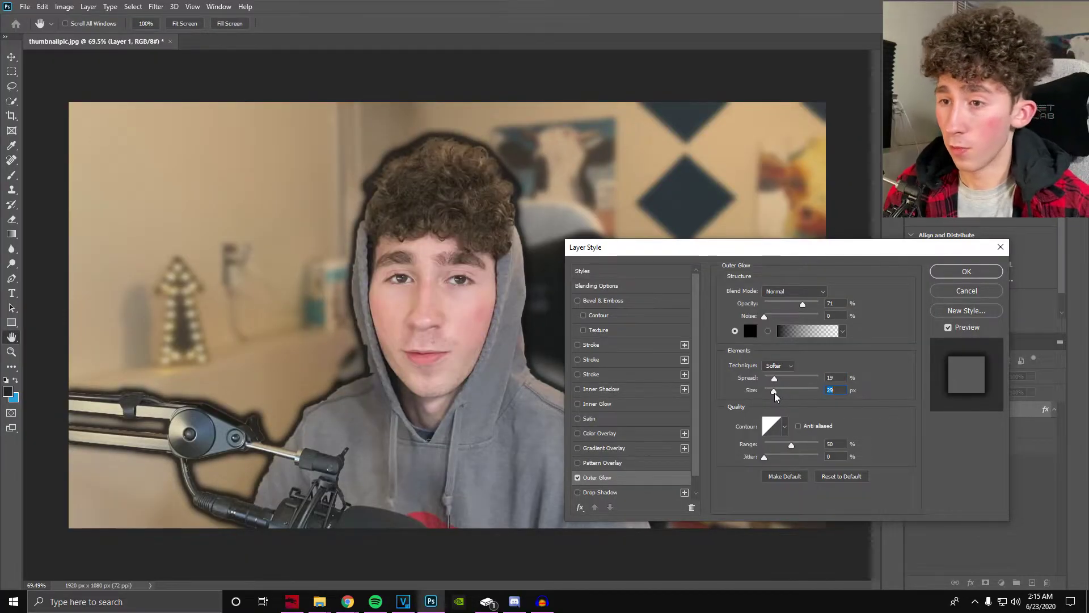
{"action": "key", "text": "Return"}
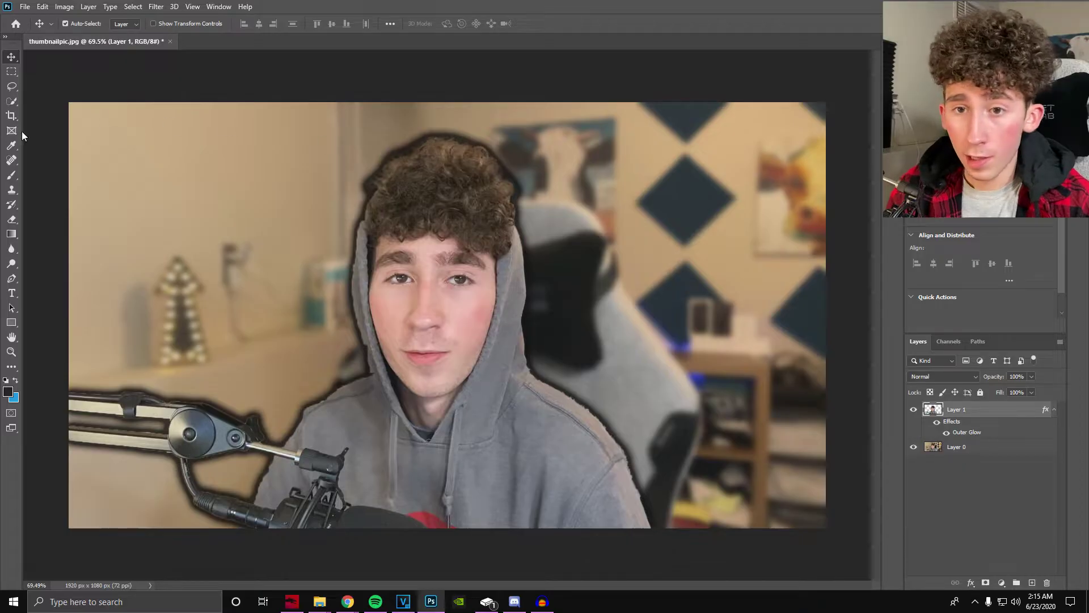
- Scale Layer 0 and Layer 1 together to about 121% with a slight 2° tilt
{"action": "left_click", "coordinate": [11, 225]}
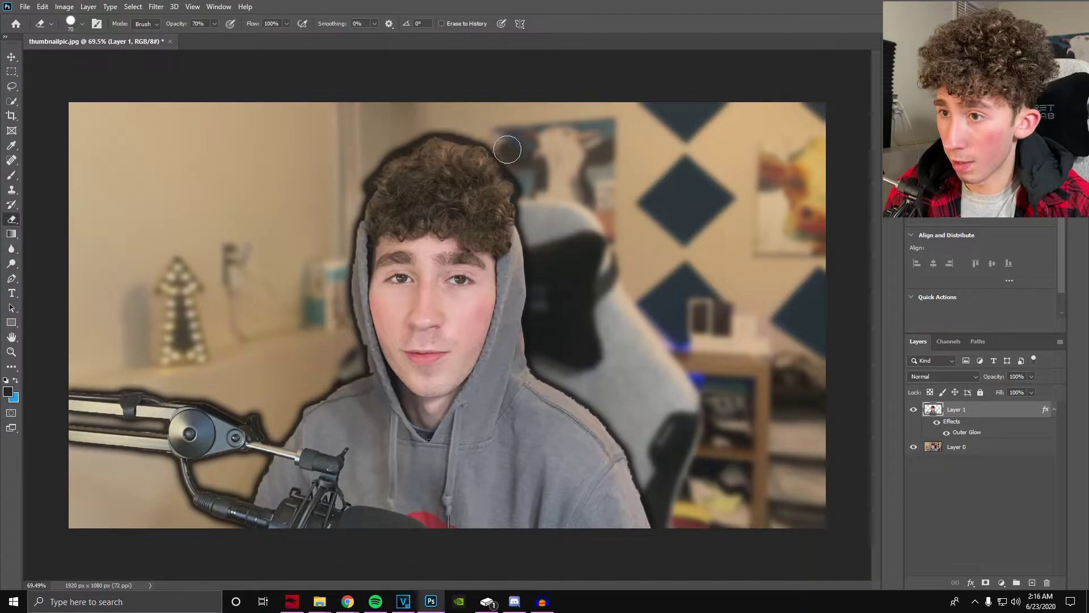
{"action": "left_click", "coordinate": [969, 448], "text": "shift"}
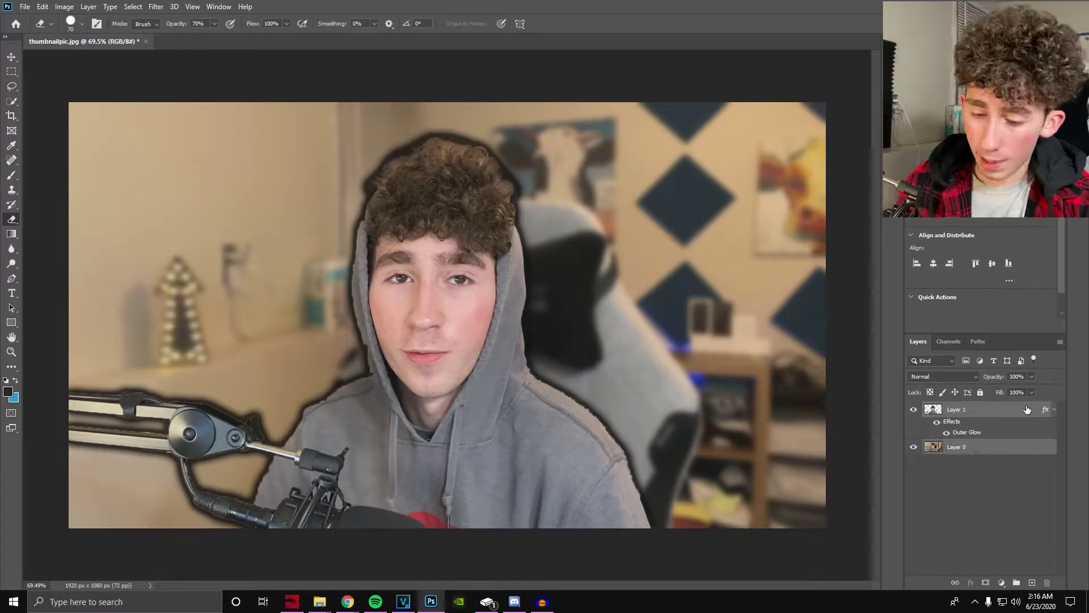
{"action": "key", "text": "ctrl+t"}
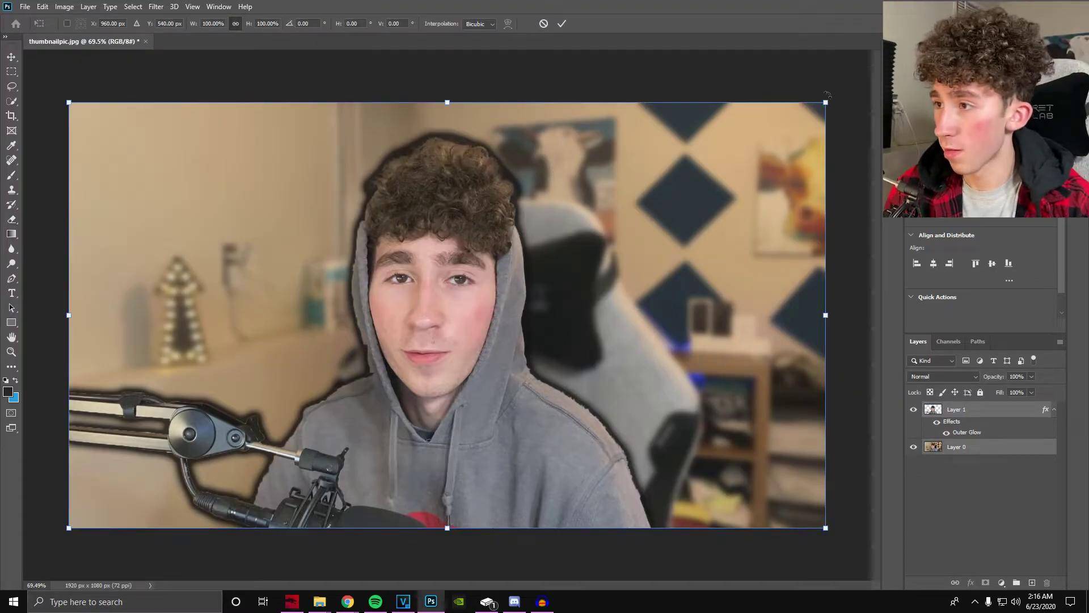
{"action": "scroll", "coordinate": [777, 143], "scroll_direction": "down", "scroll_amount": 4}
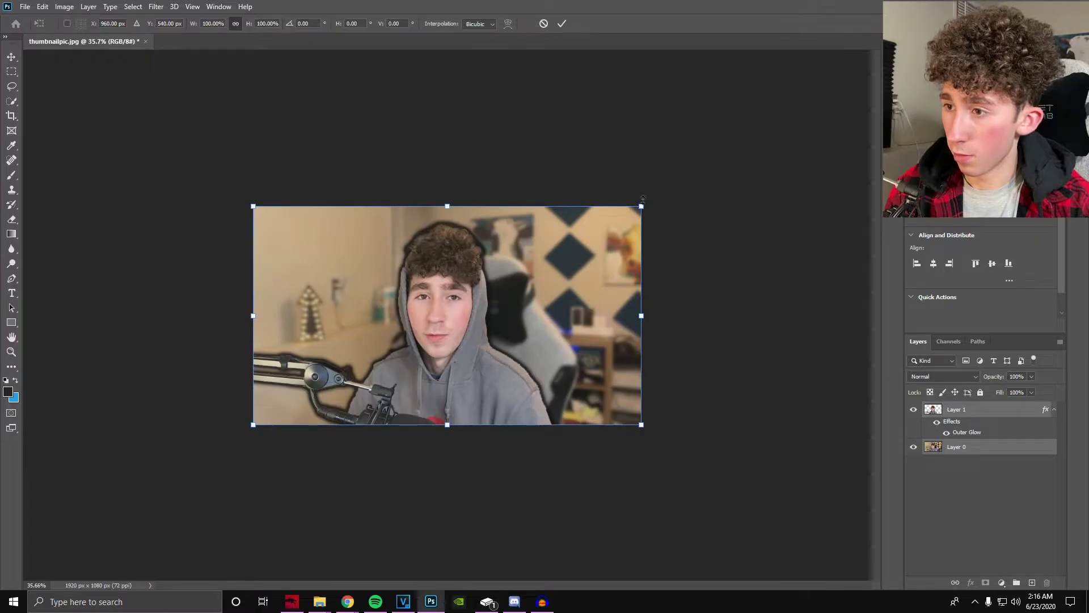
{"action": "mouse_move", "coordinate": [642, 206]}
{"action": "left_mouse_down"}
{"action": "mouse_move", "coordinate": [678, 179]}
{"action": "mouse_move", "coordinate": [658, 139]}
{"action": "mouse_move", "coordinate": [633, 206]}
{"action": "left_mouse_up"}
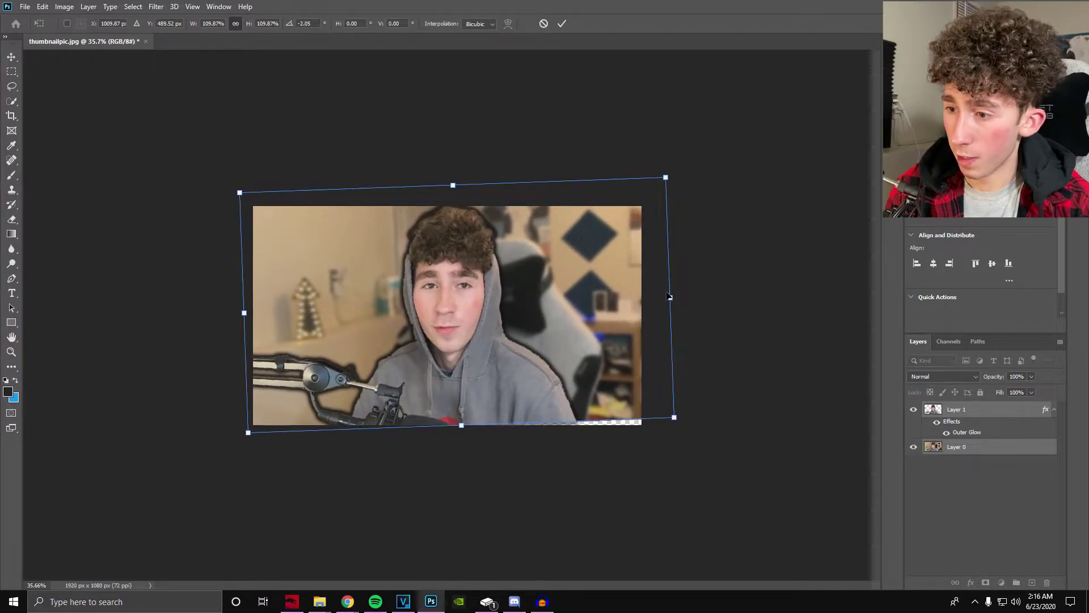
{"action": "left_click_drag", "start_coordinate": [675, 420], "coordinate": [703, 424]}
{"action": "left_click_drag", "start_coordinate": [636, 363], "coordinate": [621, 372]}
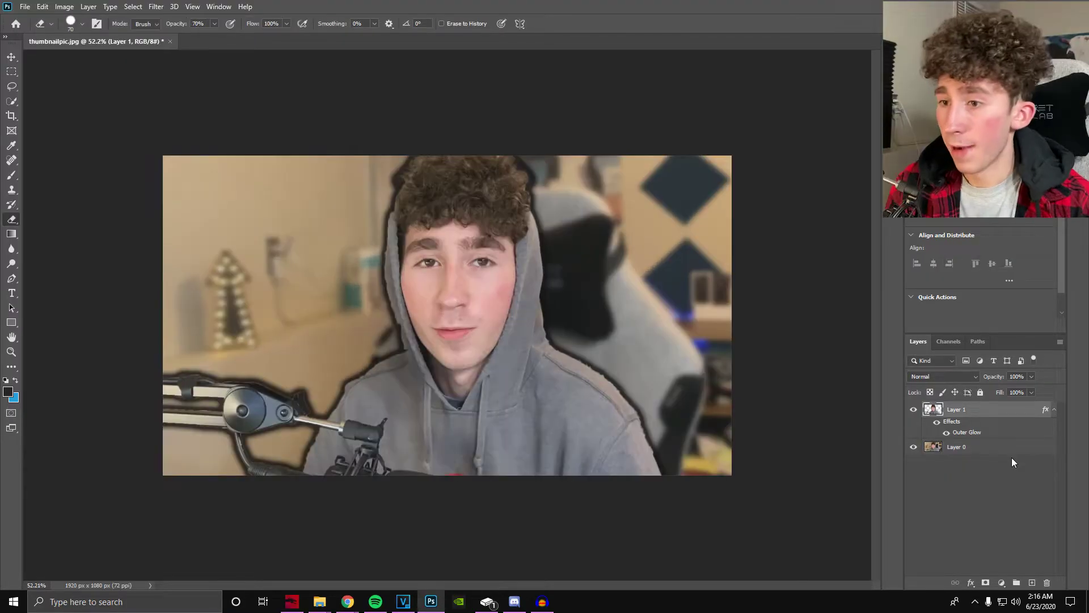
{"action": "left_click", "coordinate": [1012, 457]}
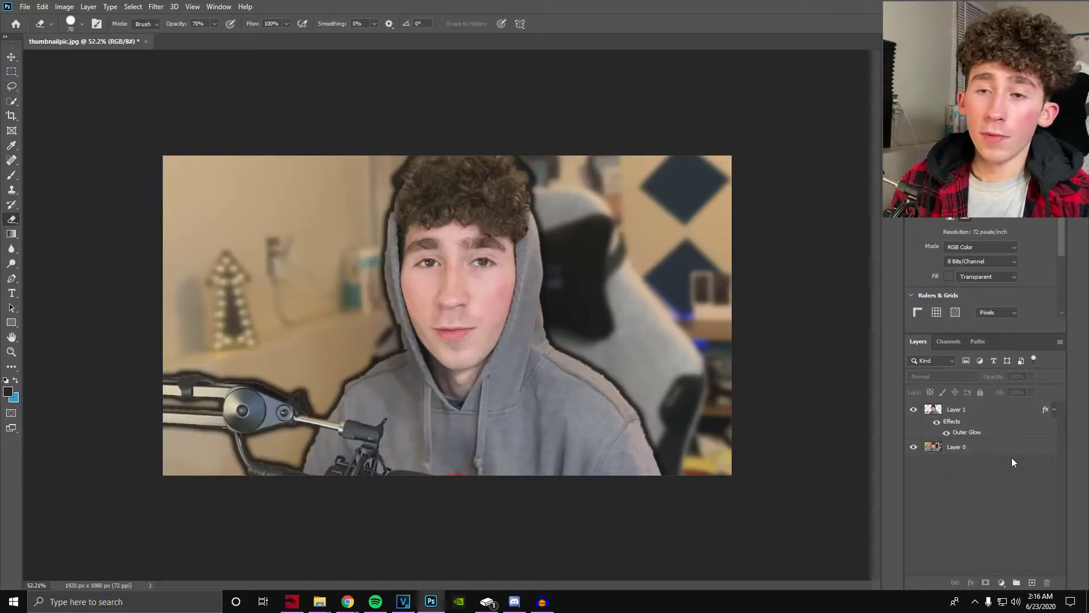
{"action": "left_click", "coordinate": [999, 448]}
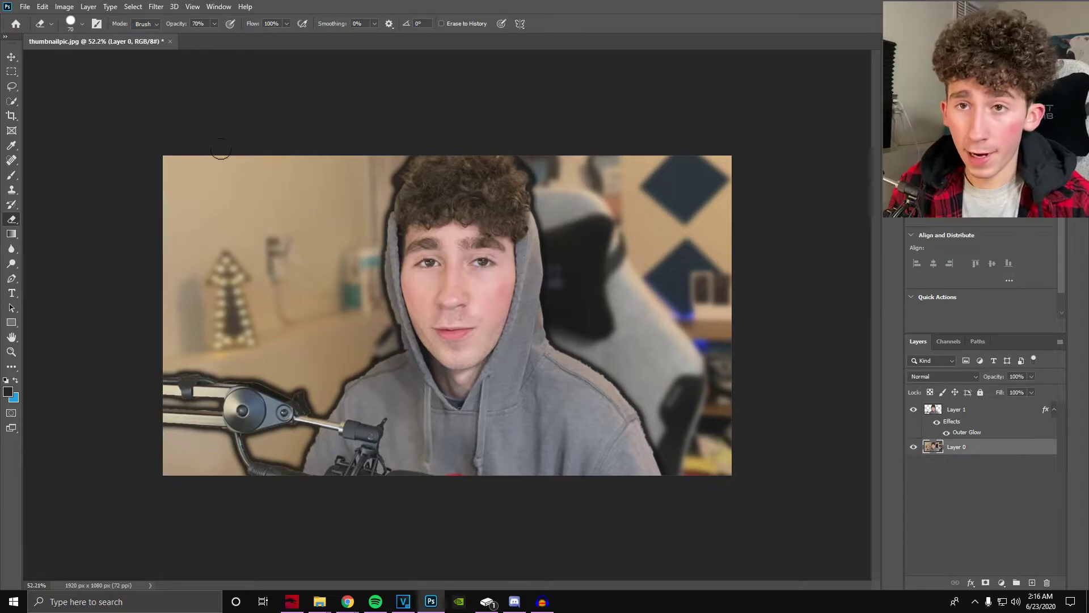
- Colorize the room photo teal with Hue/Saturation at Hue 186, Saturation 39
{"action": "key", "text": "alt+i"}
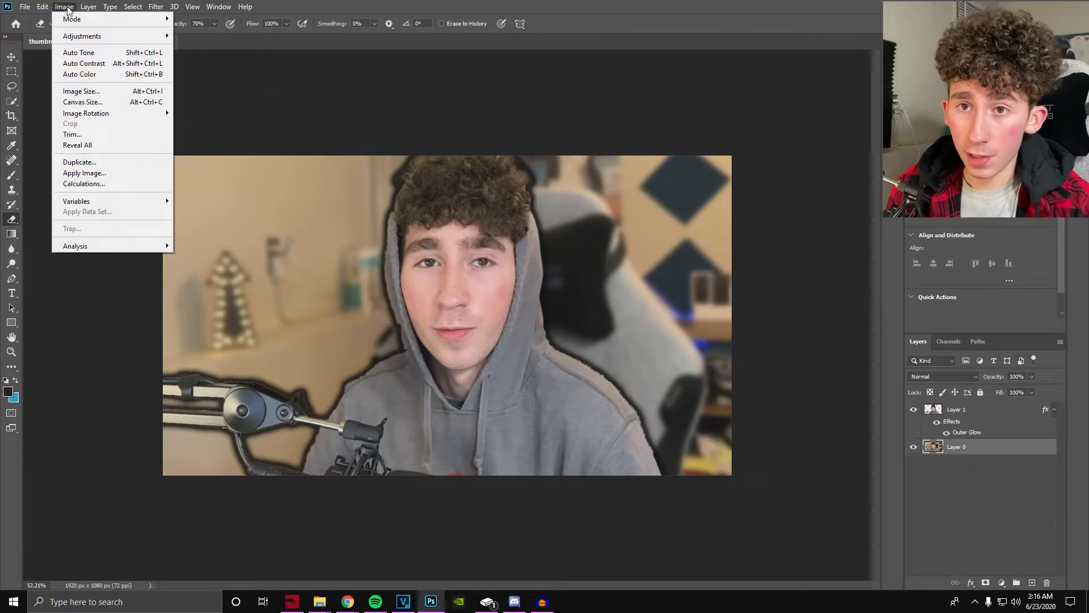
{"action": "mouse_move", "coordinate": [85, 35]}
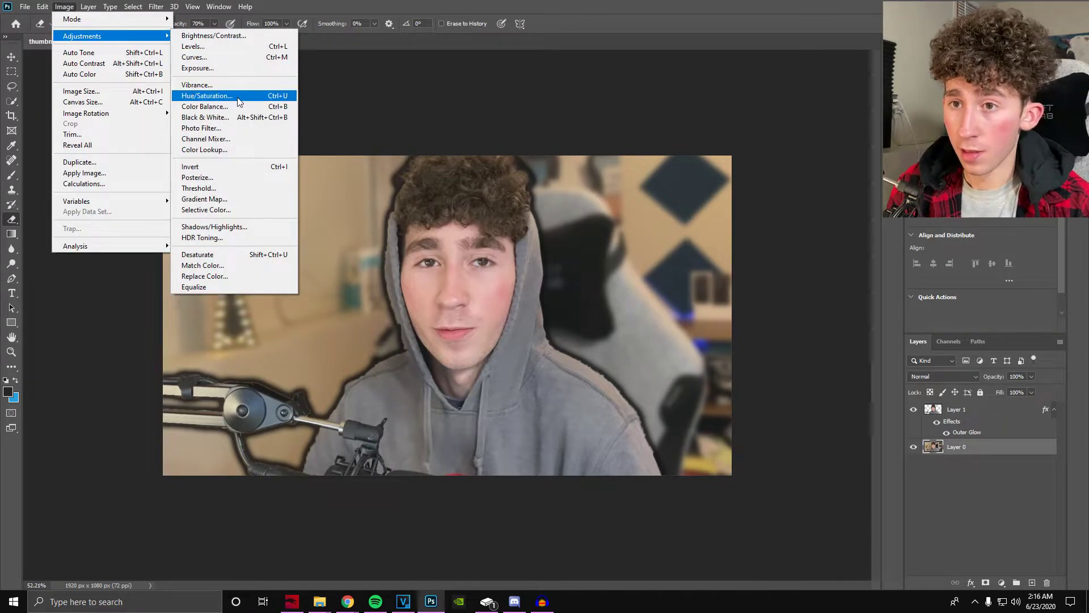
{"action": "left_click", "coordinate": [206, 95]}
{"action": "left_click", "coordinate": [928, 306]}
{"action": "left_click_drag", "start_coordinate": [763, 241], "coordinate": [813, 271]}
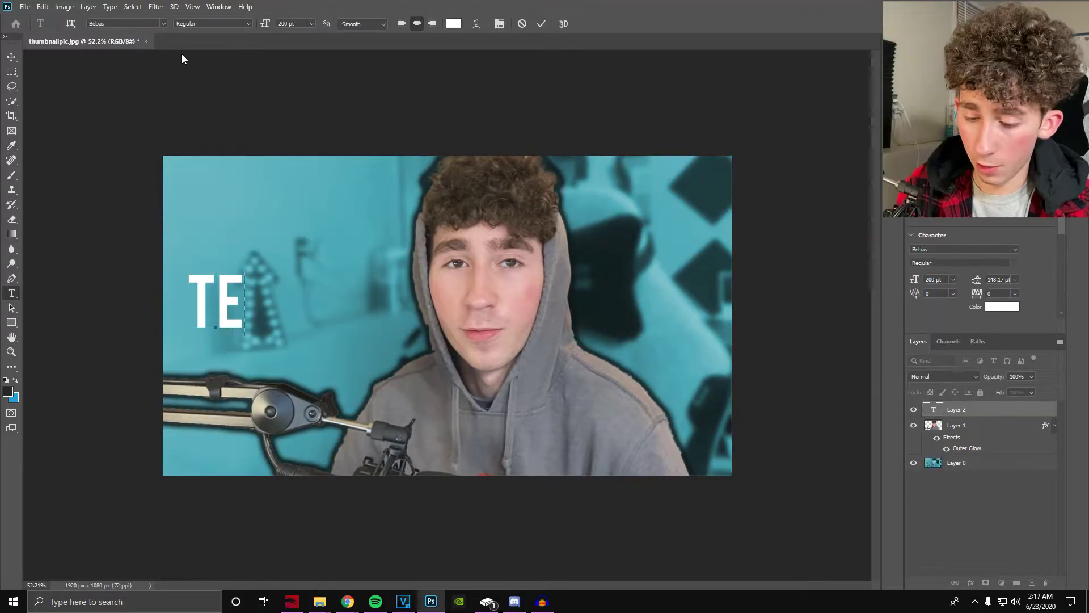
- Finish the word TEXT and add a Vibrance layer with +26 vibrance and +34 saturation
{"action": "type", "text": "XT"}
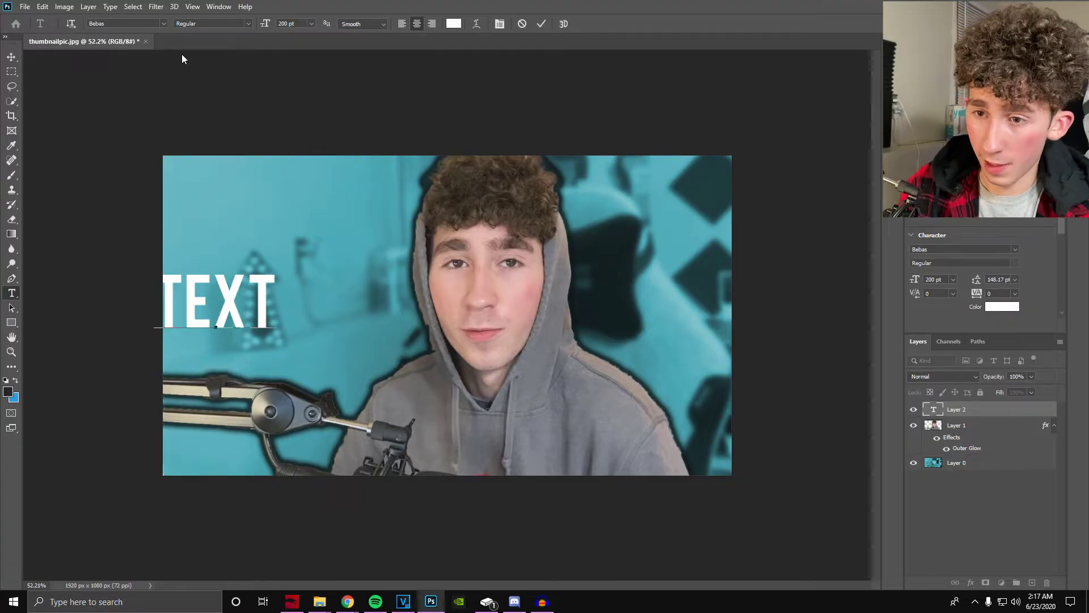
{"action": "left_click", "coordinate": [992, 415]}
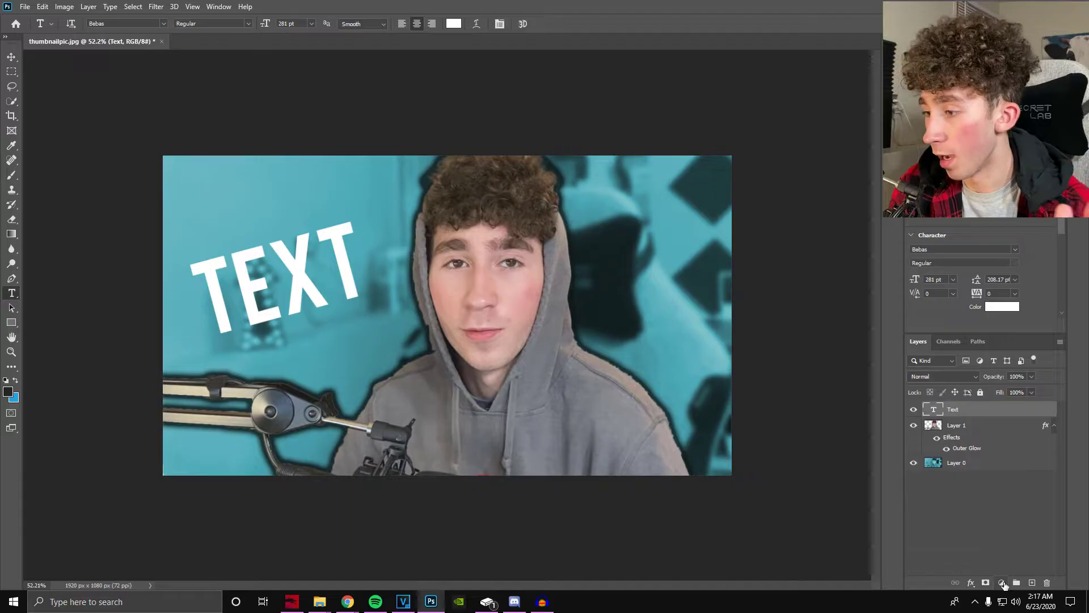
{"action": "left_click", "coordinate": [1002, 583]}
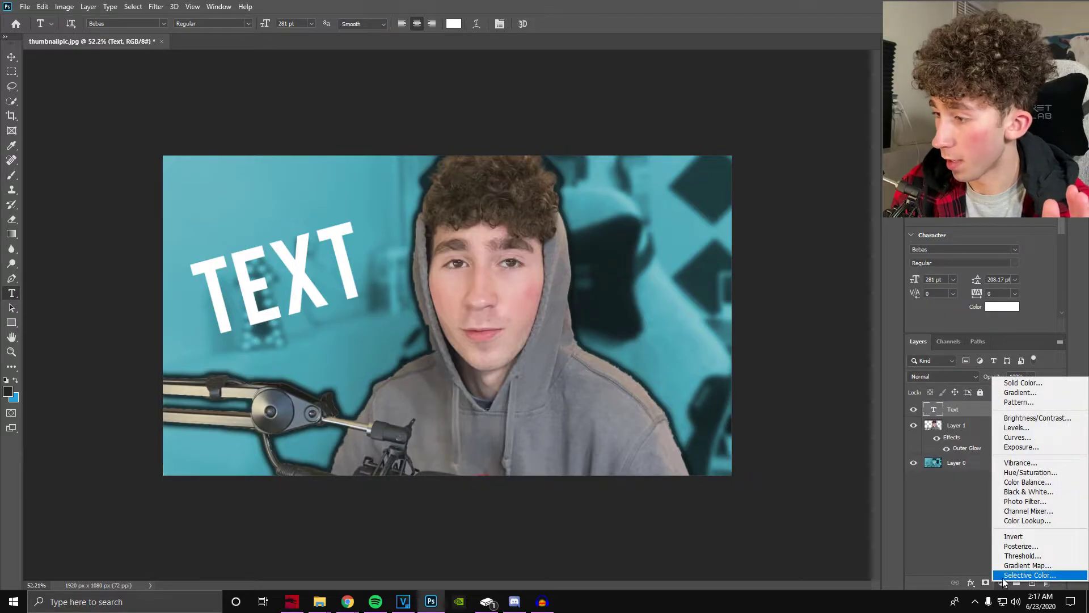
{"action": "left_click", "coordinate": [1009, 464]}
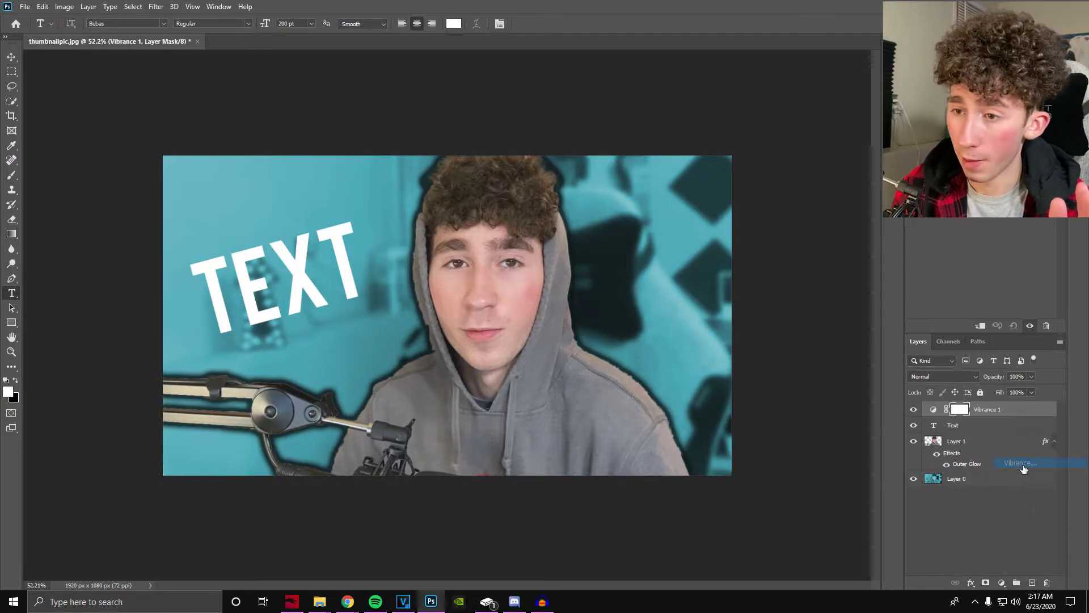
{"action": "left_click_drag", "start_coordinate": [986, 182], "coordinate": [999, 182]}
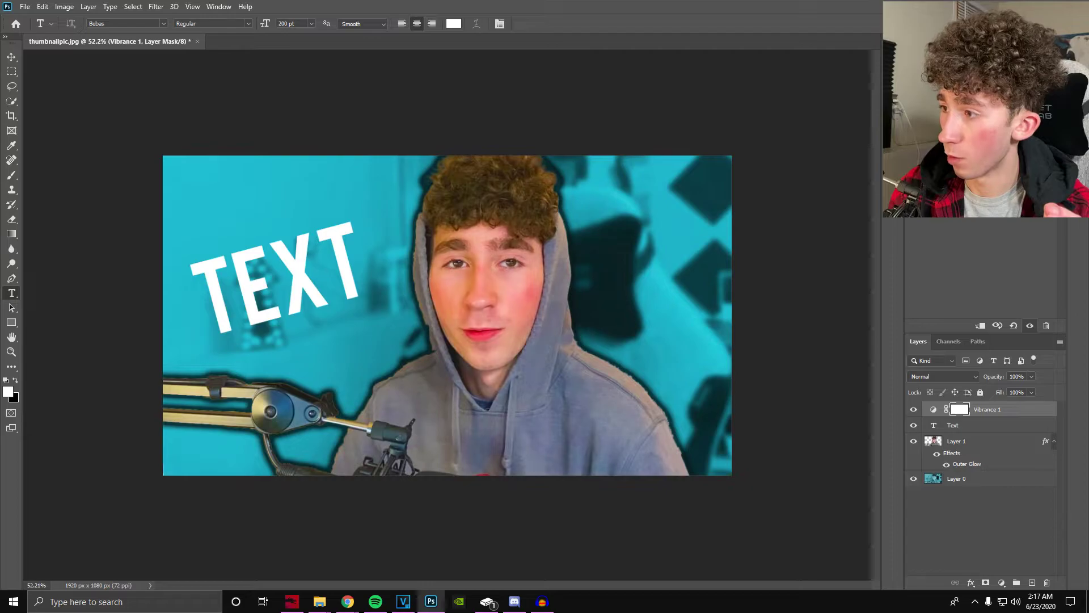
{"action": "left_click_drag", "start_coordinate": [990, 211], "coordinate": [1029, 216]}
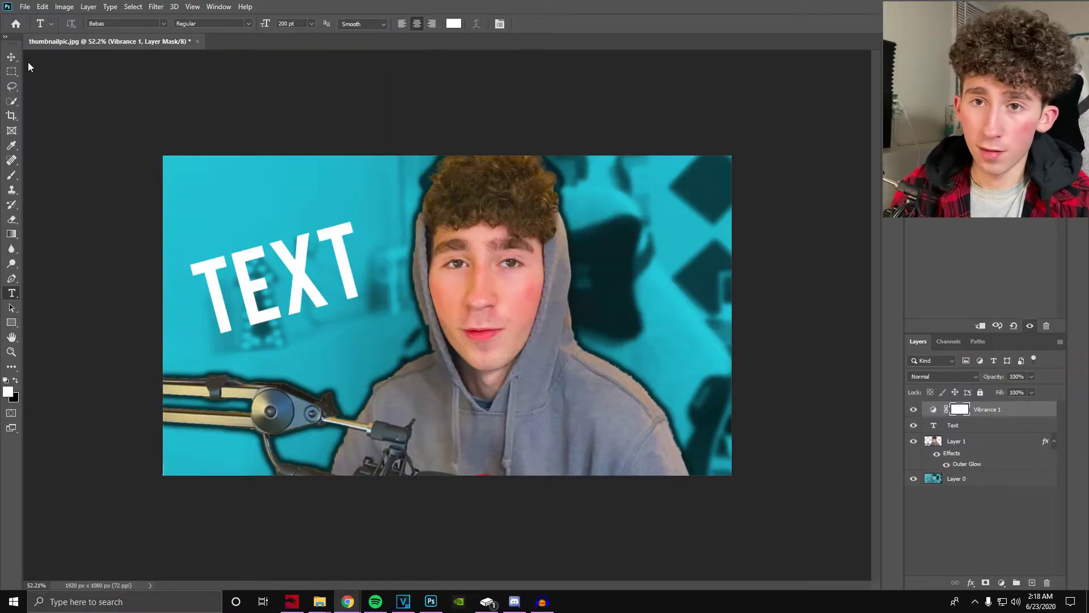
- Paste the purple geometric image and scale it to cover the whole canvas
{"action": "left_click", "coordinate": [20, 60]}
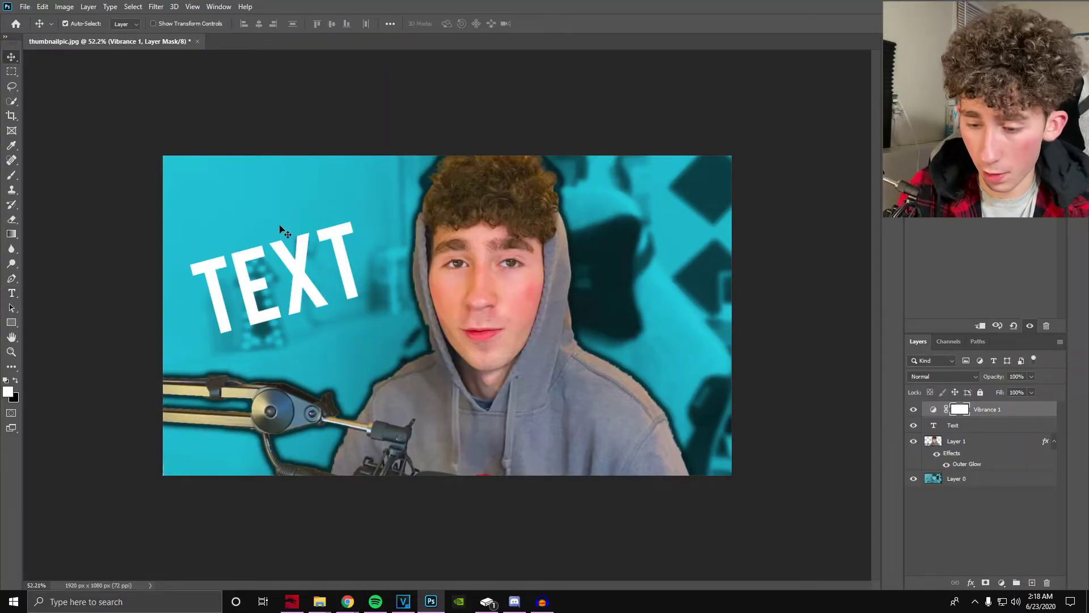
{"action": "key", "text": "ctrl+v"}
{"action": "key", "text": "ctrl+t"}
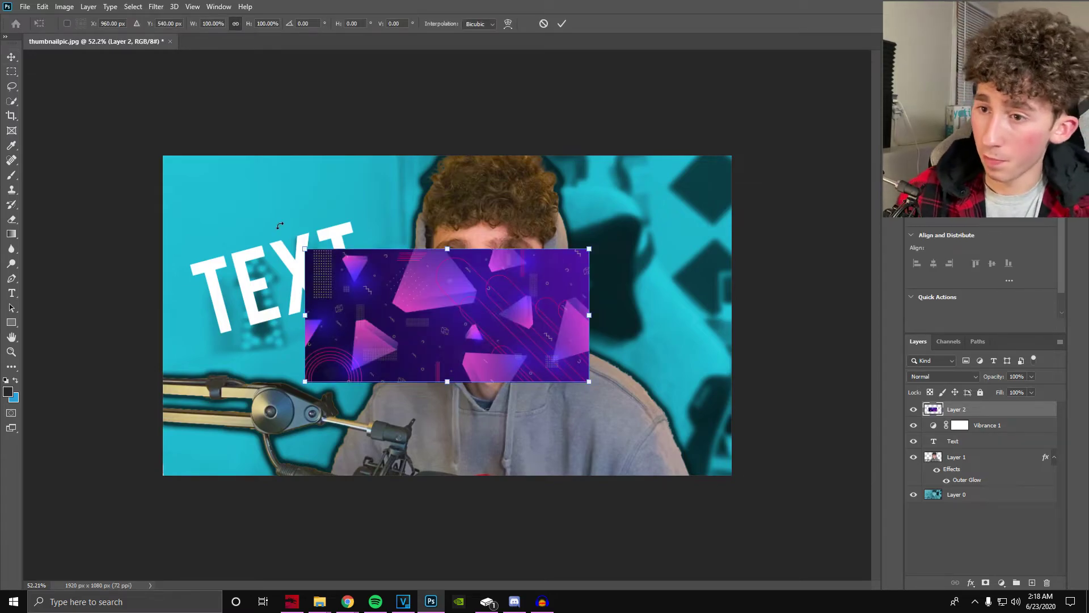
{"action": "left_click_drag", "start_coordinate": [519, 343], "coordinate": [372, 248]}
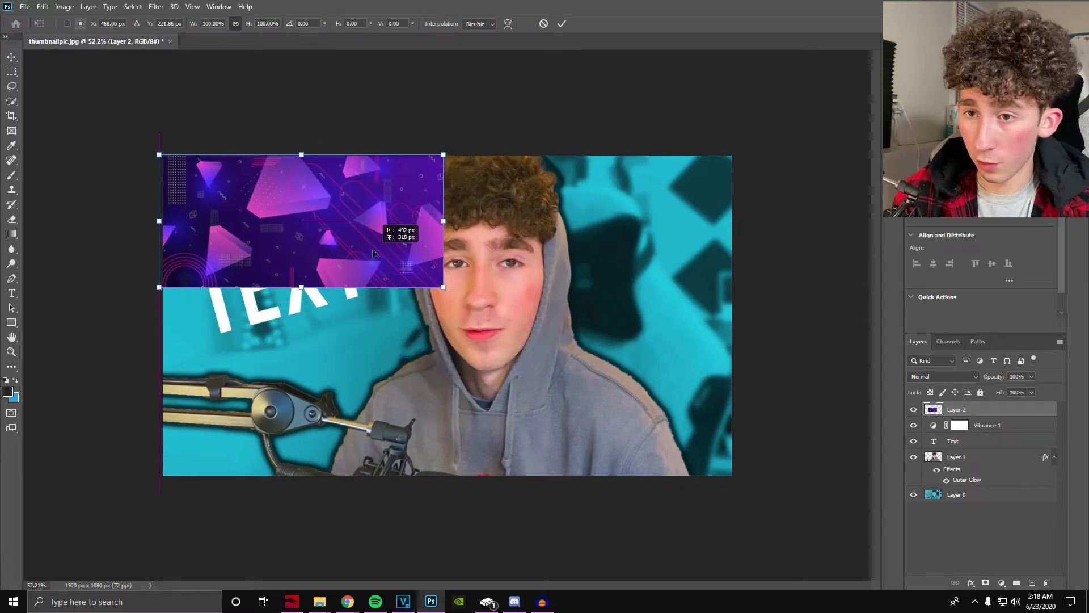
{"action": "left_click_drag", "start_coordinate": [443, 287], "coordinate": [559, 342]}
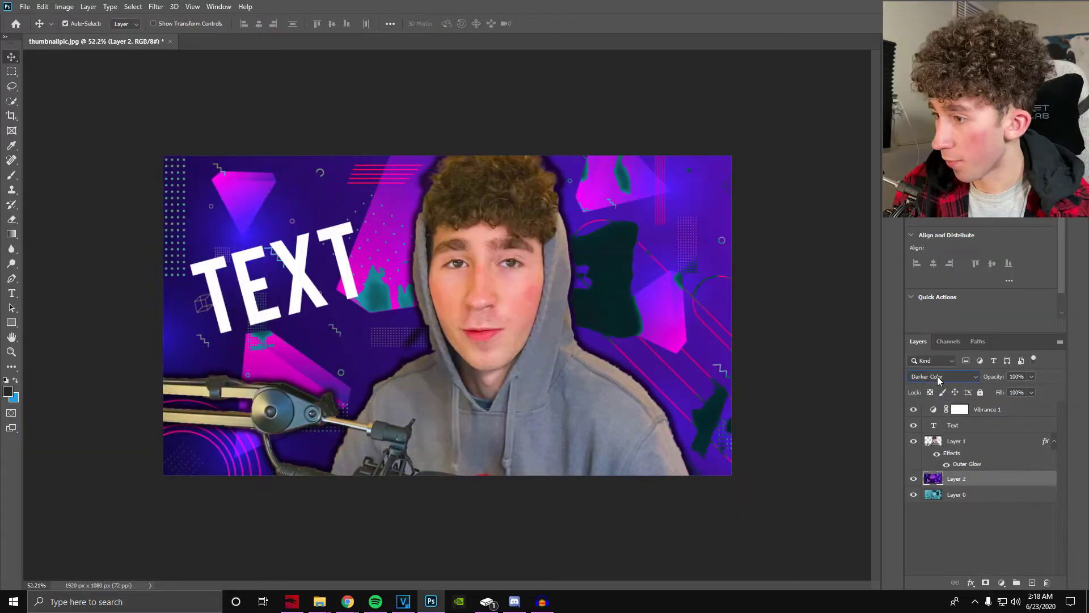
- Set the purple pattern layer's blend mode to Soft Light
{"action": "left_click", "coordinate": [937, 377]}
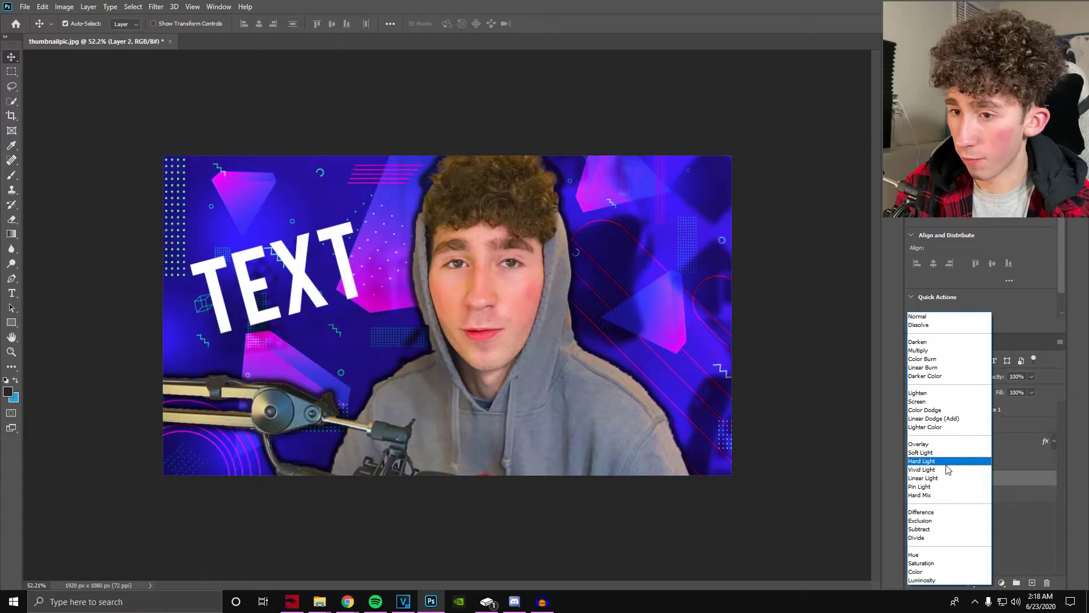
{"action": "left_click", "coordinate": [947, 458]}
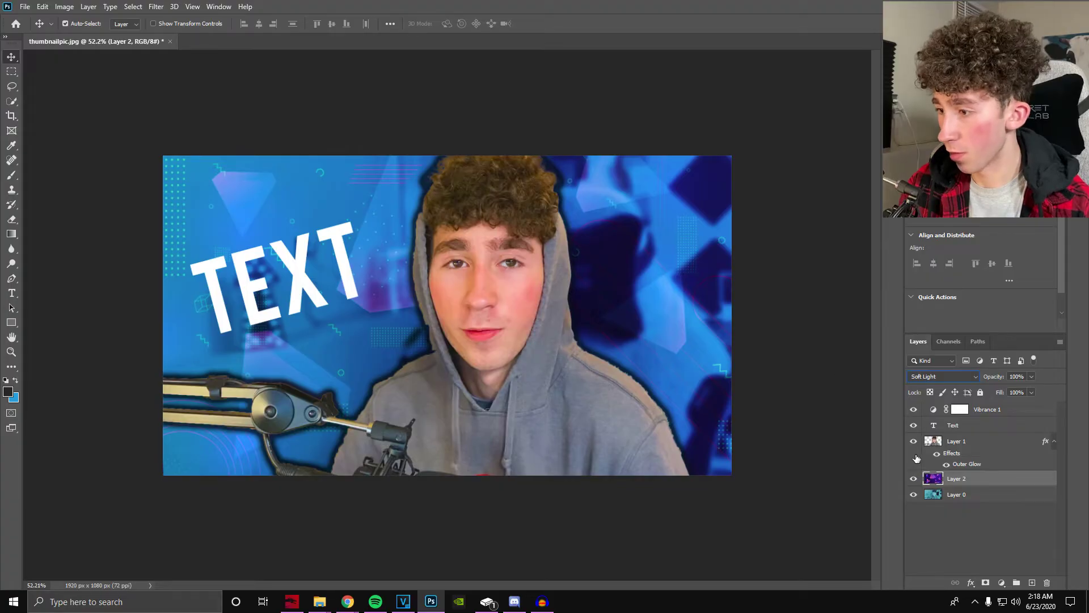
{"action": "left_click", "coordinate": [962, 499]}
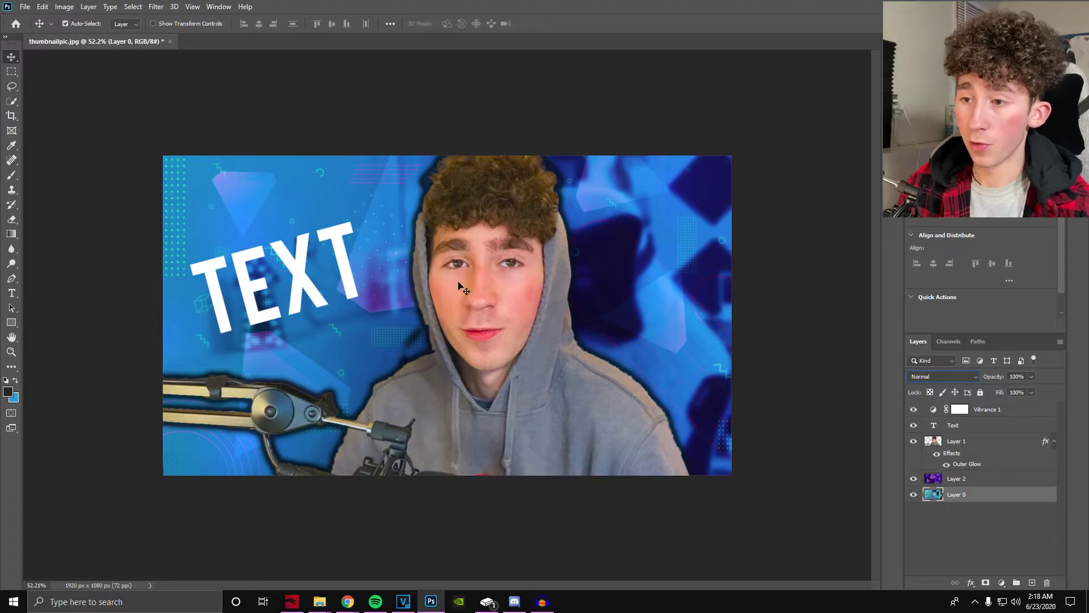
- Colorize Layer 0 purple with Hue/Saturation at about Hue 290 and Saturation 25
{"action": "left_click", "coordinate": [64, 6]}
{"action": "mouse_move", "coordinate": [104, 34]}
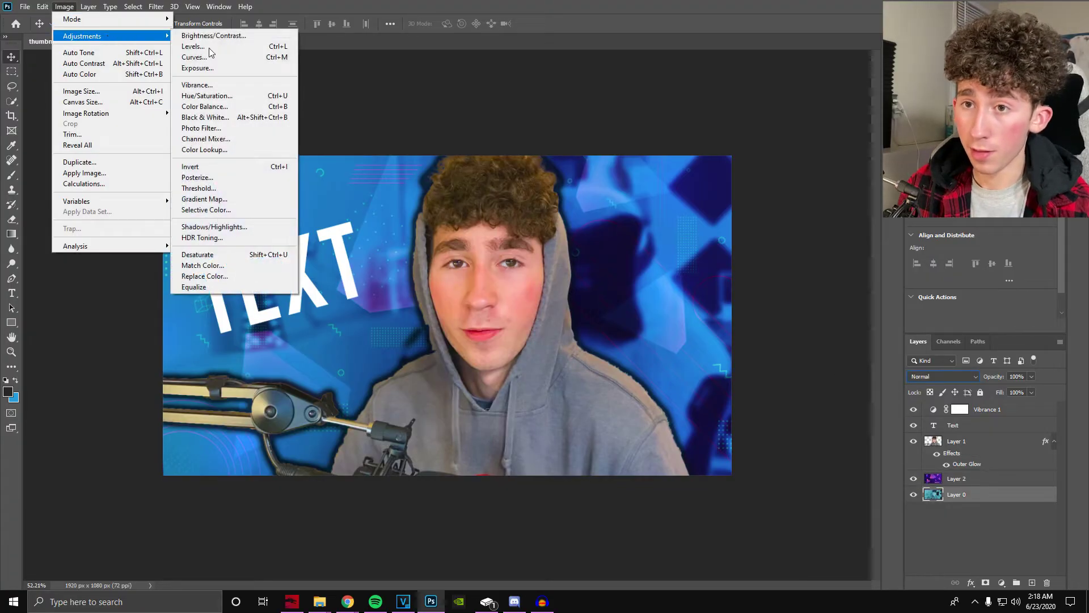
{"action": "left_click", "coordinate": [244, 92]}
{"action": "left_click", "coordinate": [929, 307]}
{"action": "left_click_drag", "start_coordinate": [788, 243], "coordinate": [852, 244]}
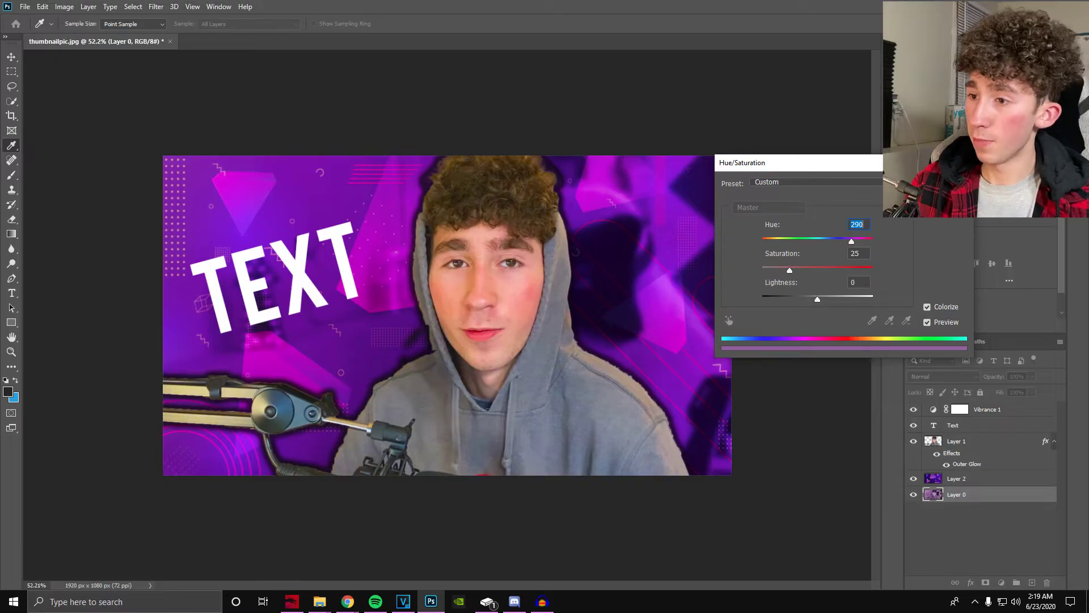
{"action": "key", "text": "Return"}
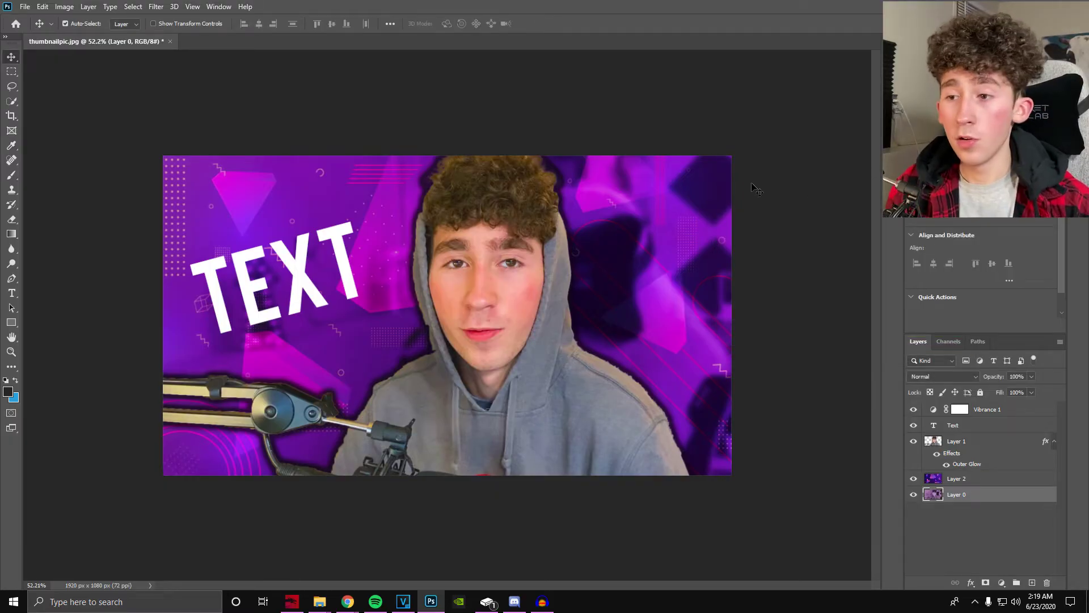